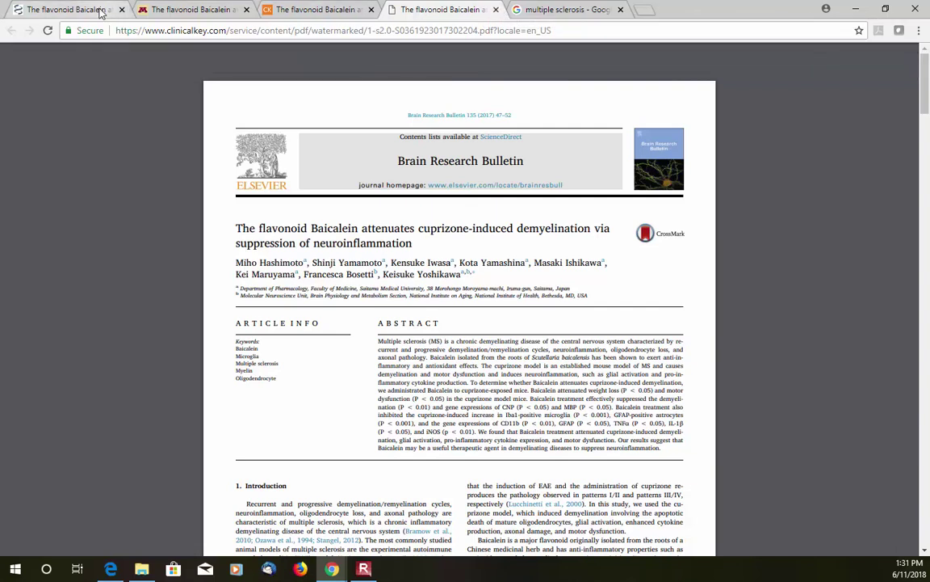
Return from the PubMed article to the Bio-Medical Library home page through the browsing history
click(68, 8)
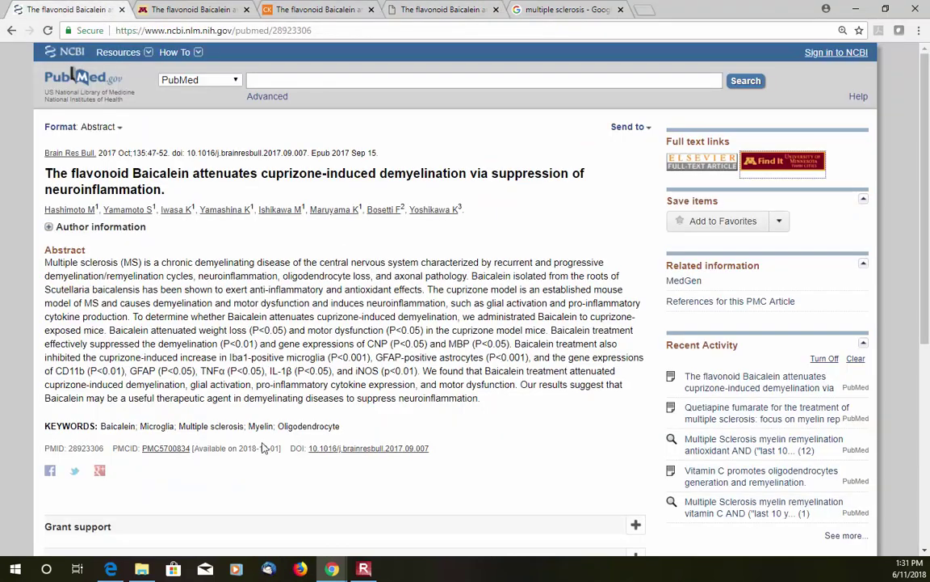
click(9, 32)
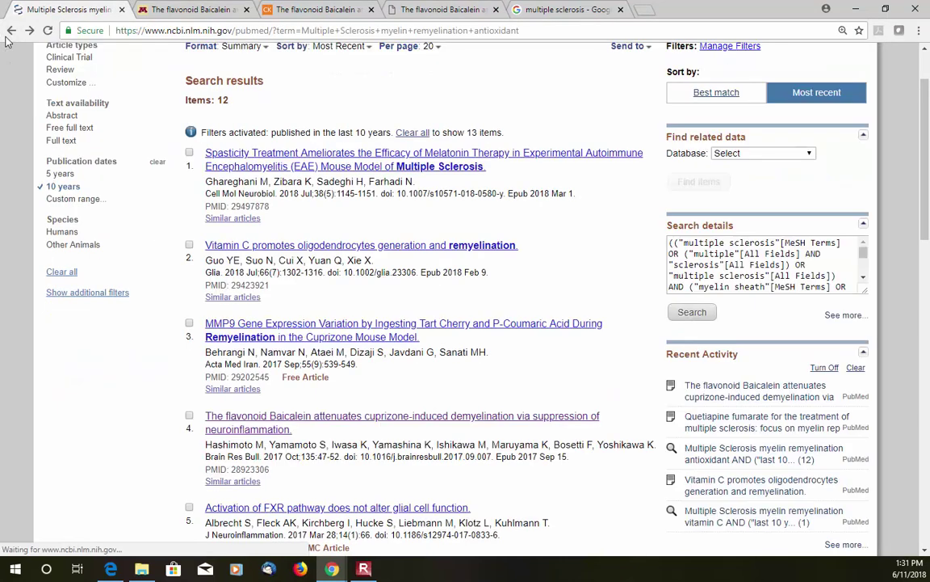
right_click(9, 32)
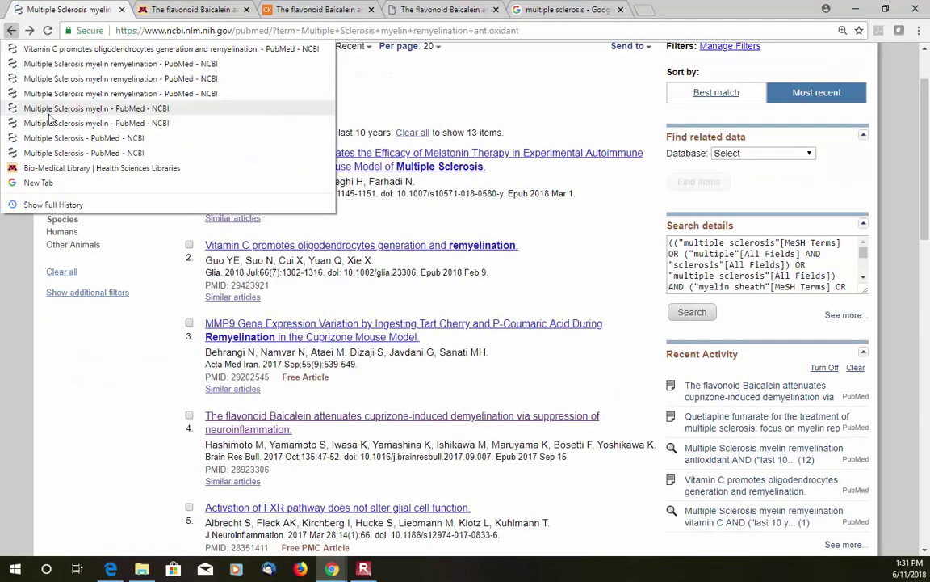
click(56, 166)
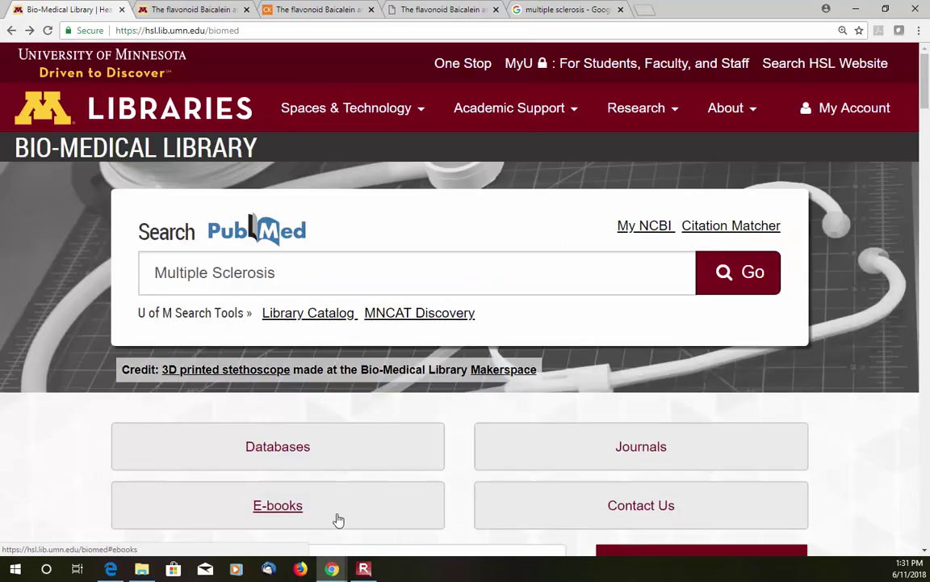
Open Ovid Medline from the library's list of databases
scroll(348, 497, down, 3)
scroll(349, 499, up, 3)
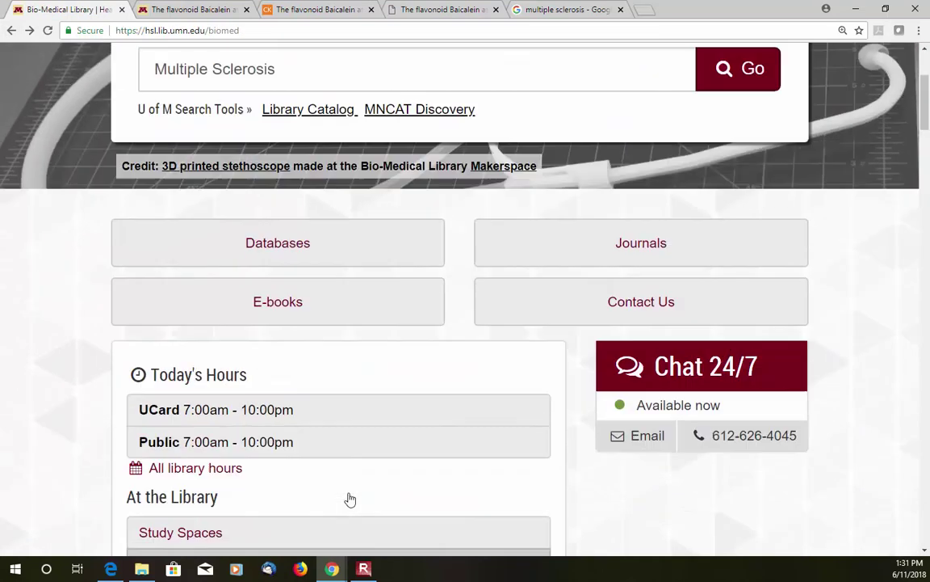
click(273, 396)
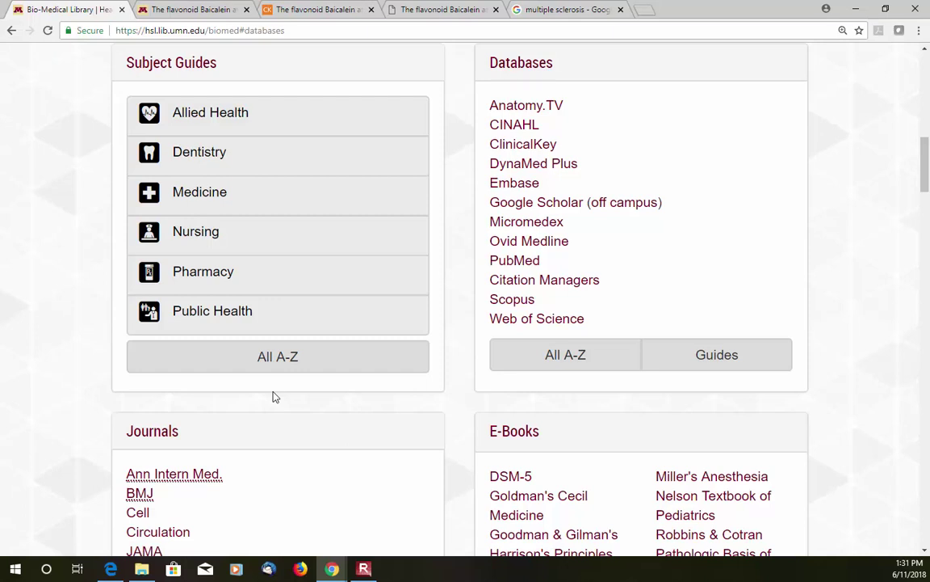
scroll(275, 399, down, 2)
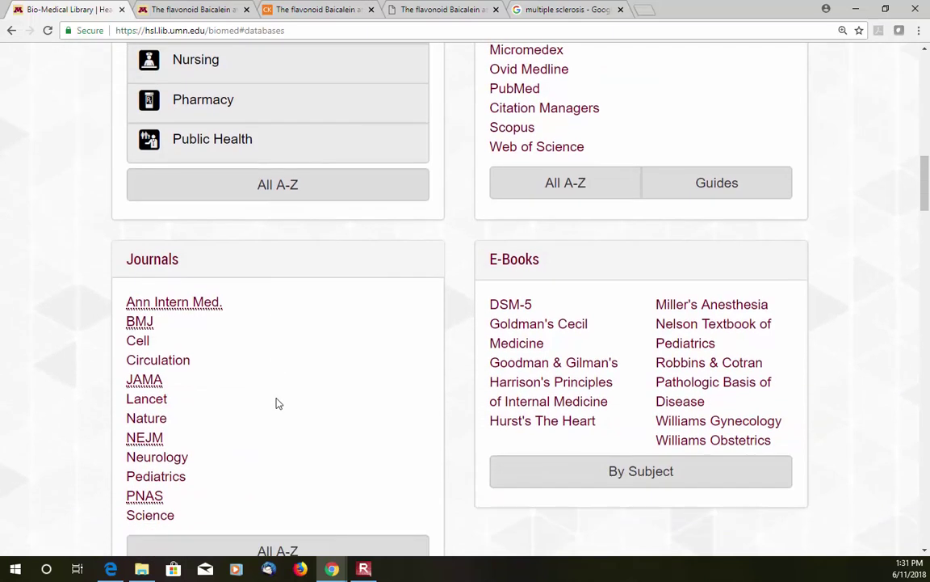
scroll(275, 403, up, 2)
click(532, 253)
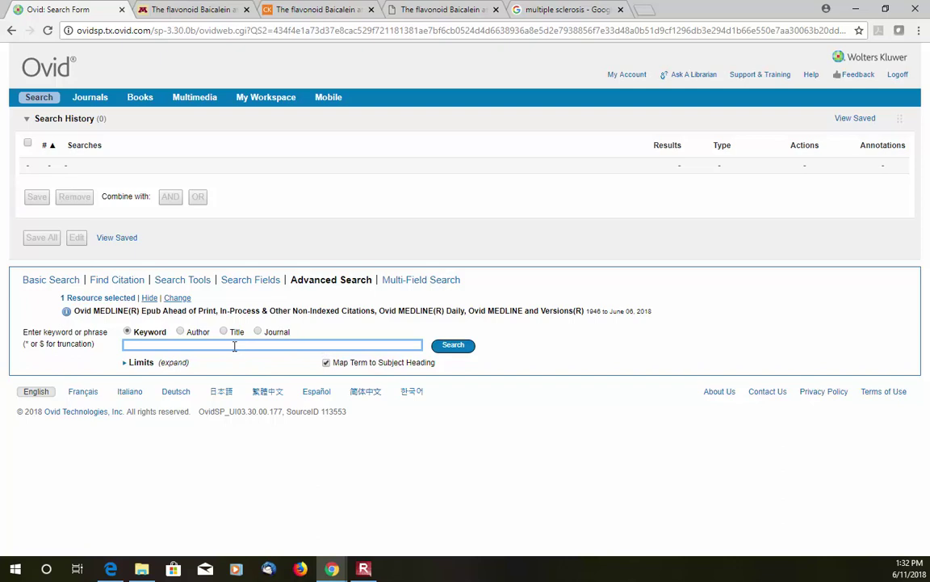
Search for Multiple Sclerosis as a keyword only, excluding the mapped subject heading
text(Multiple Sclerosis)
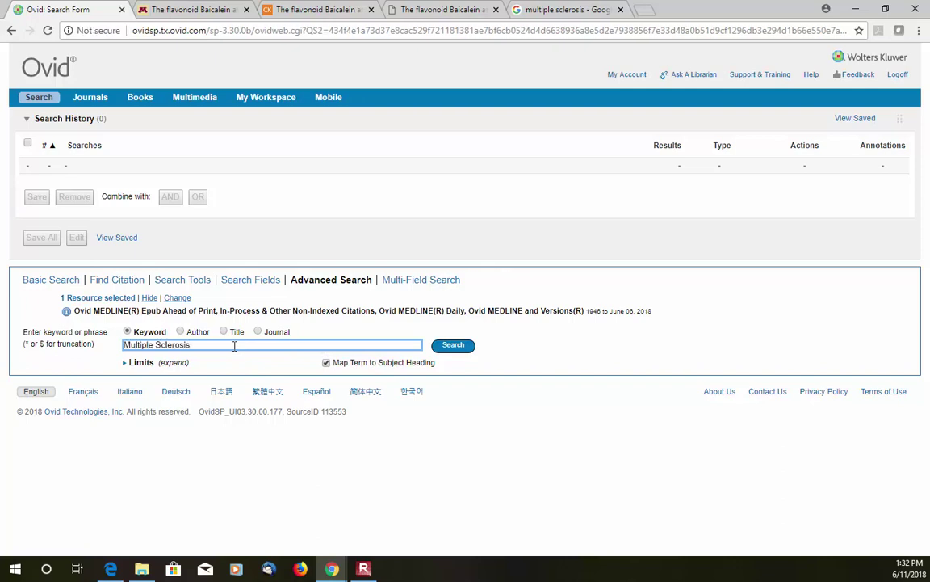
click(464, 347)
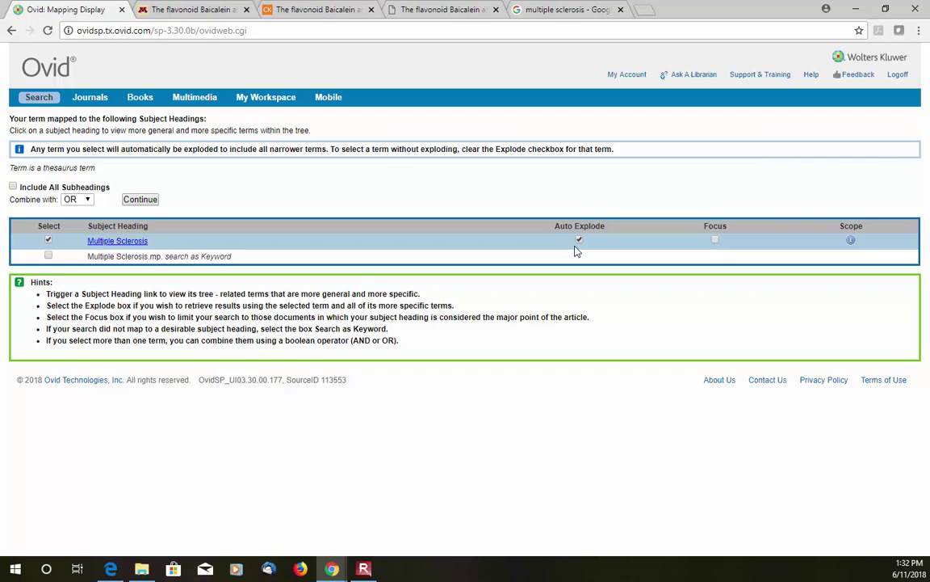
click(49, 255)
click(49, 241)
click(139, 201)
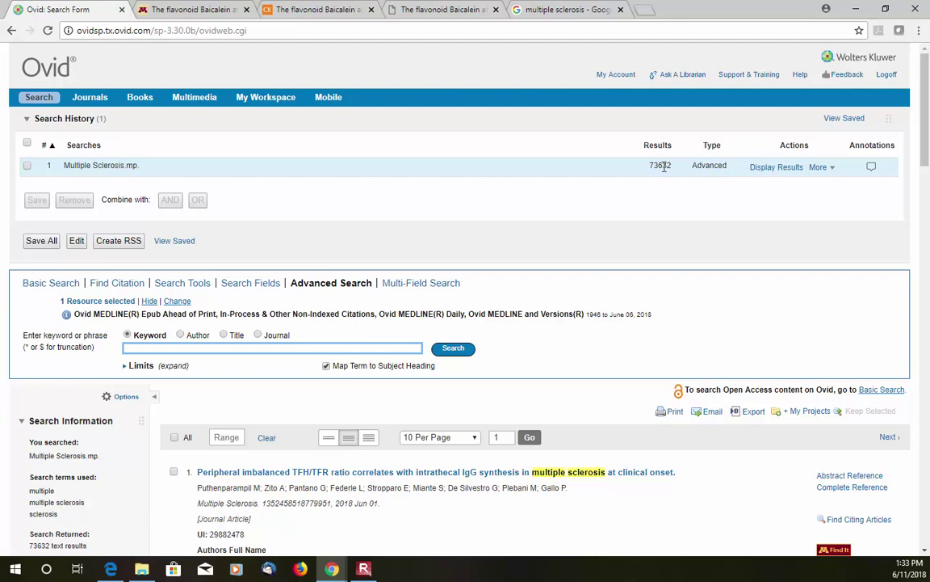
Look over the multiple sclerosis results and expand the Specific Year Range filter
scroll(657, 214, down, 4)
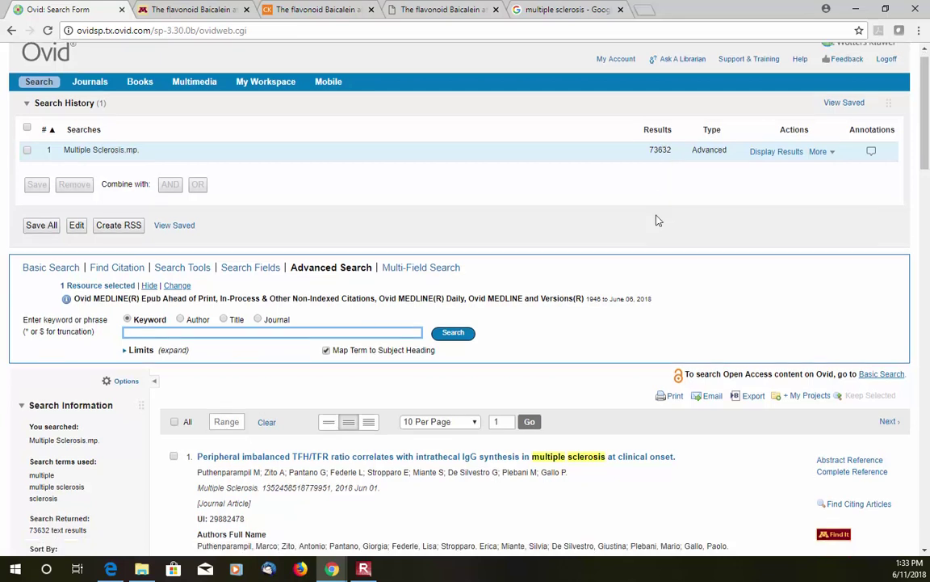
scroll(655, 221, down, 3)
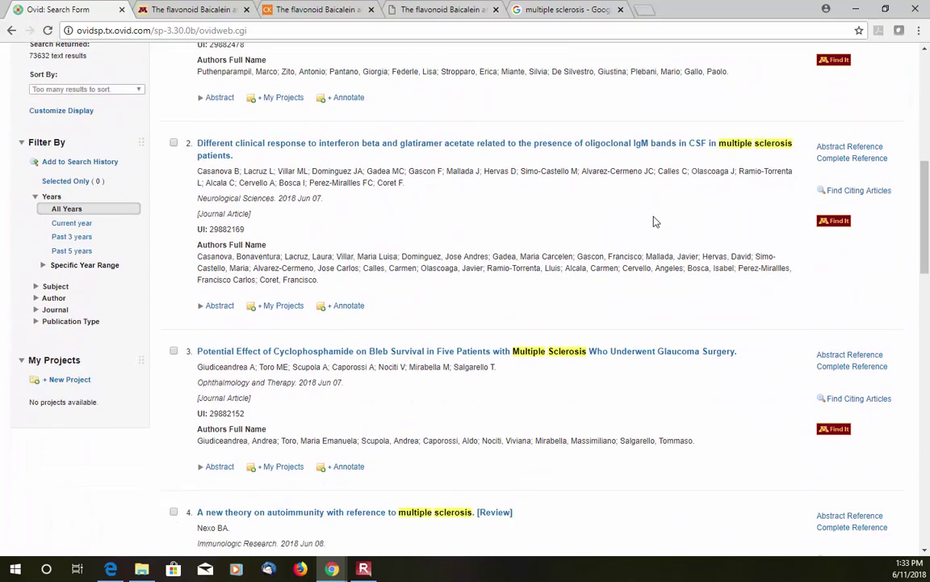
scroll(655, 220, up, 2)
scroll(655, 221, up, 1)
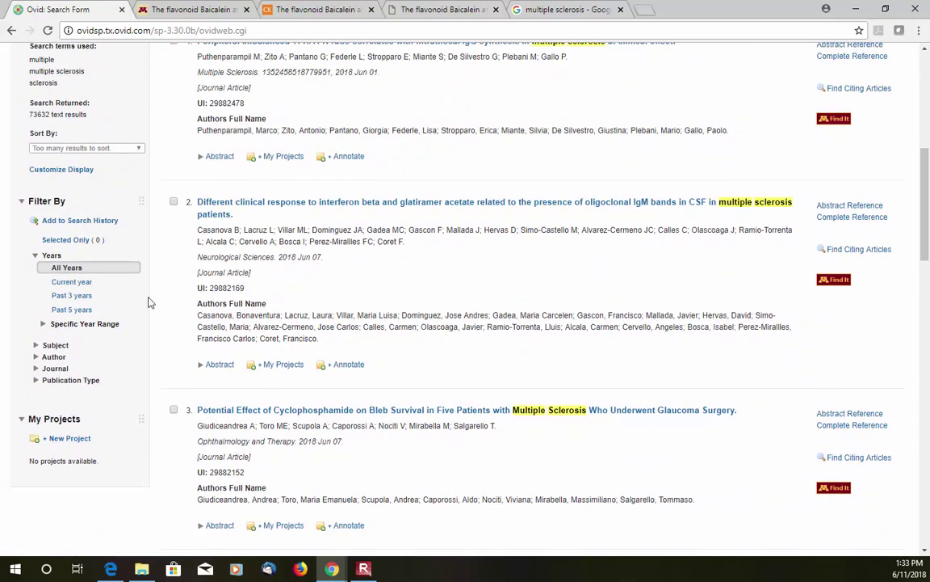
click(43, 324)
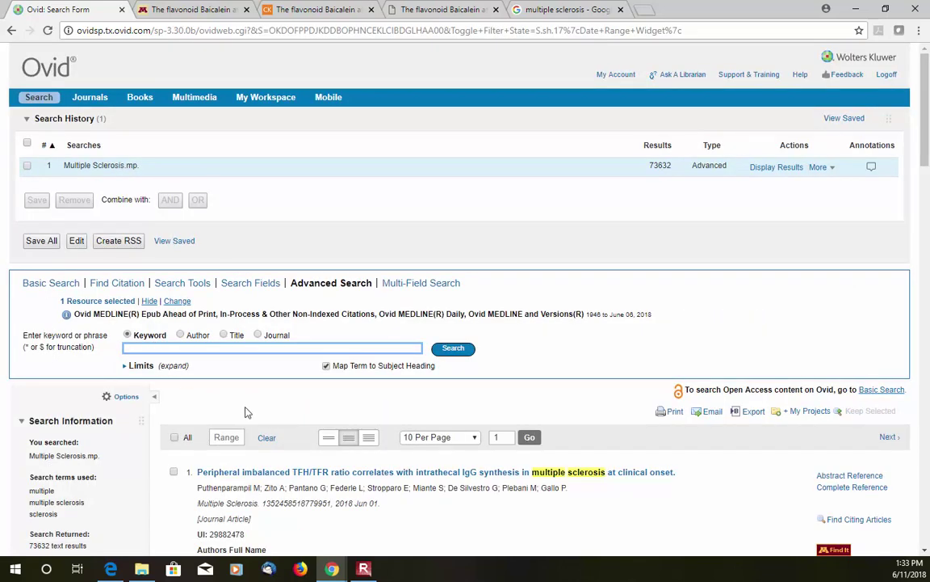
Limit the Multiple Sclerosis search to publication years 2008 to 2018
click(127, 366)
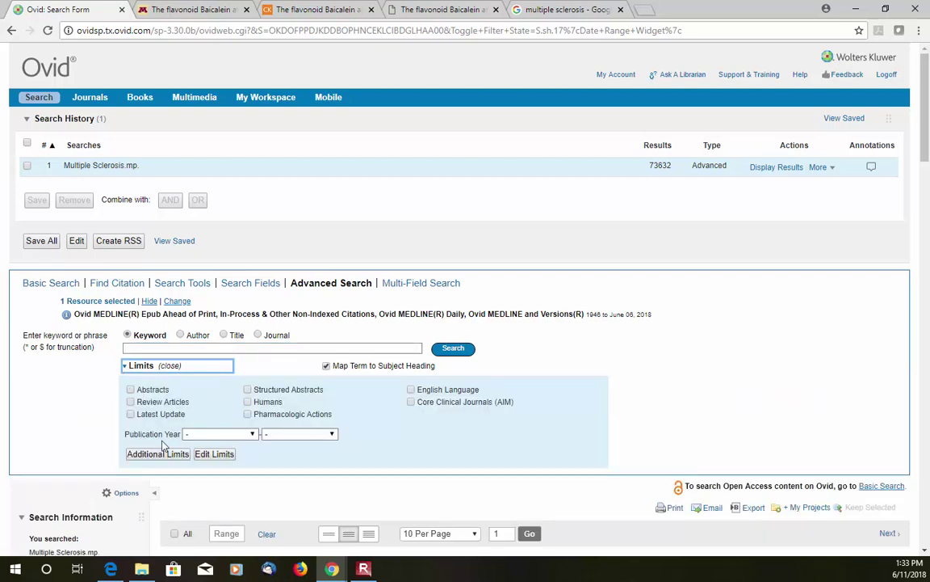
click(247, 435)
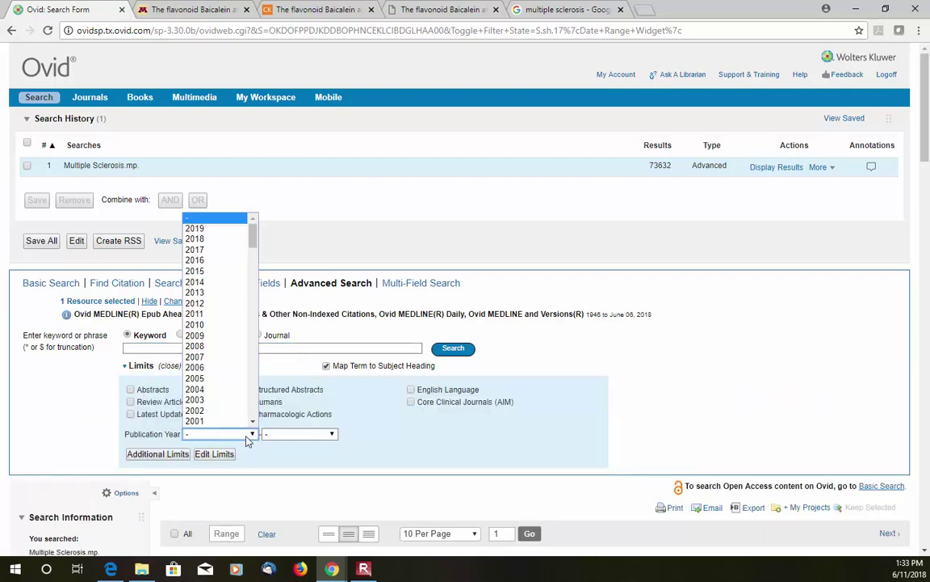
click(229, 345)
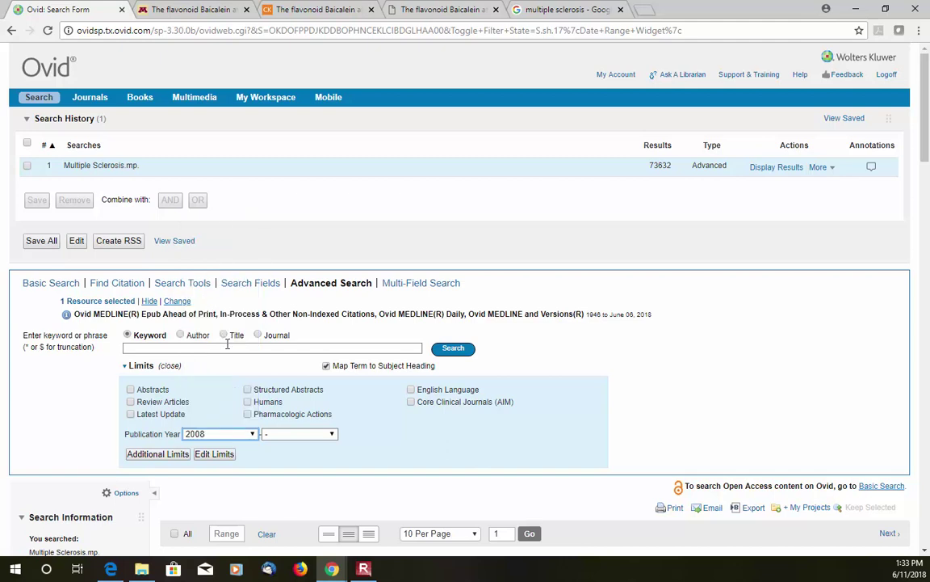
click(294, 437)
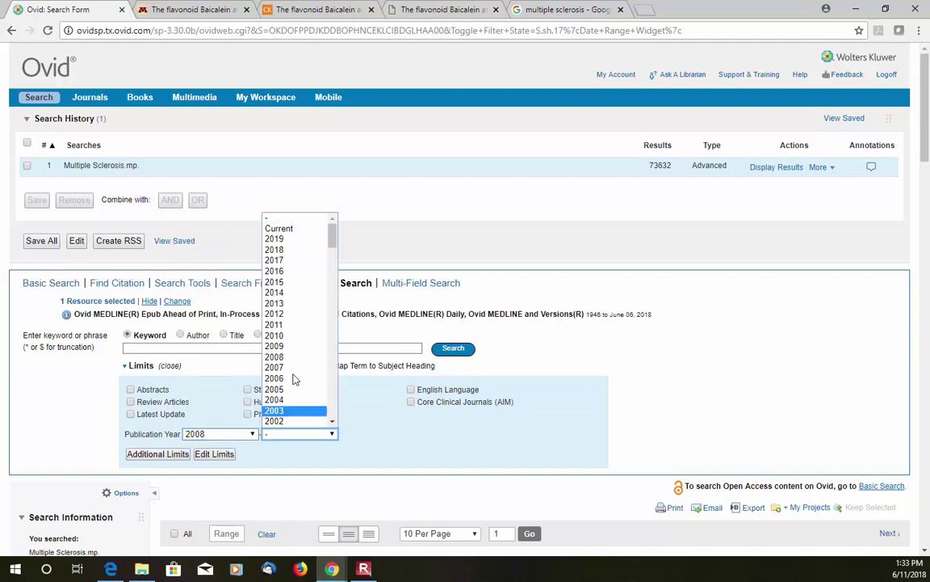
click(279, 244)
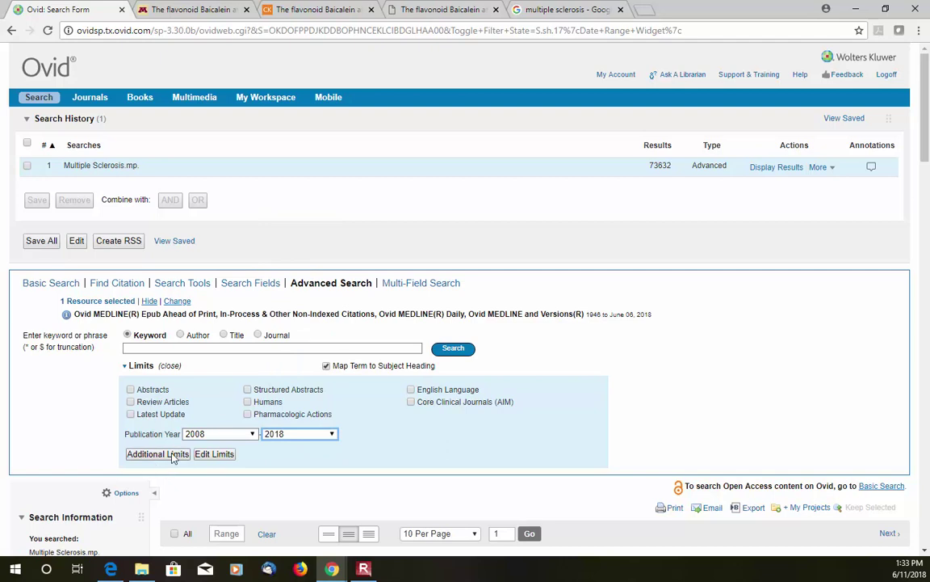
click(467, 357)
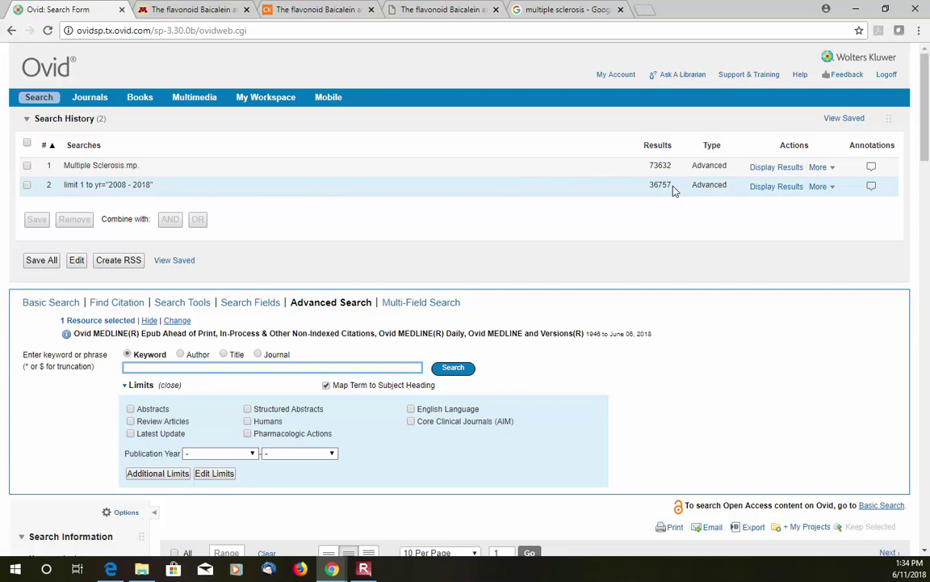
Combine the year-limited search with the term myelin by running the query "2 and myelin"
click(370, 369)
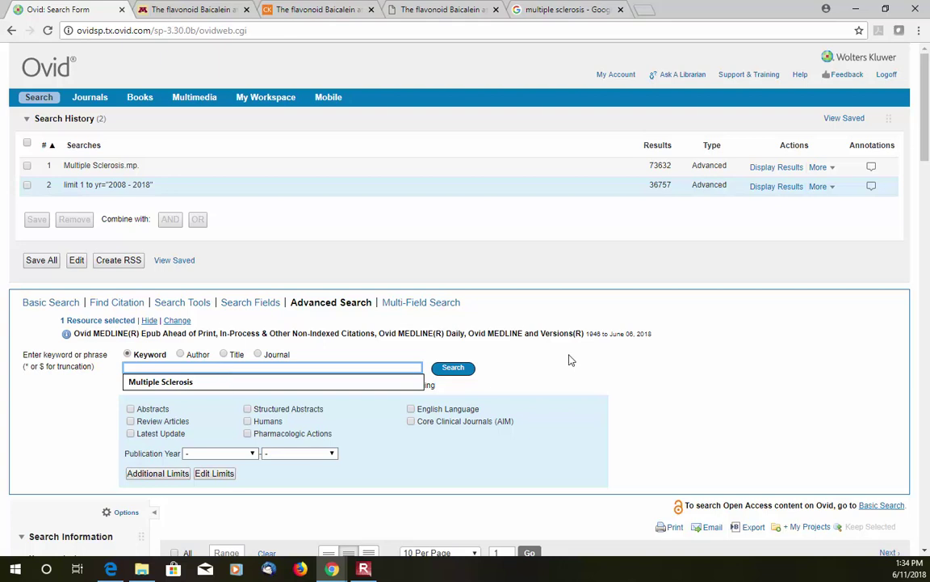
click(537, 365)
click(251, 367)
text(2)
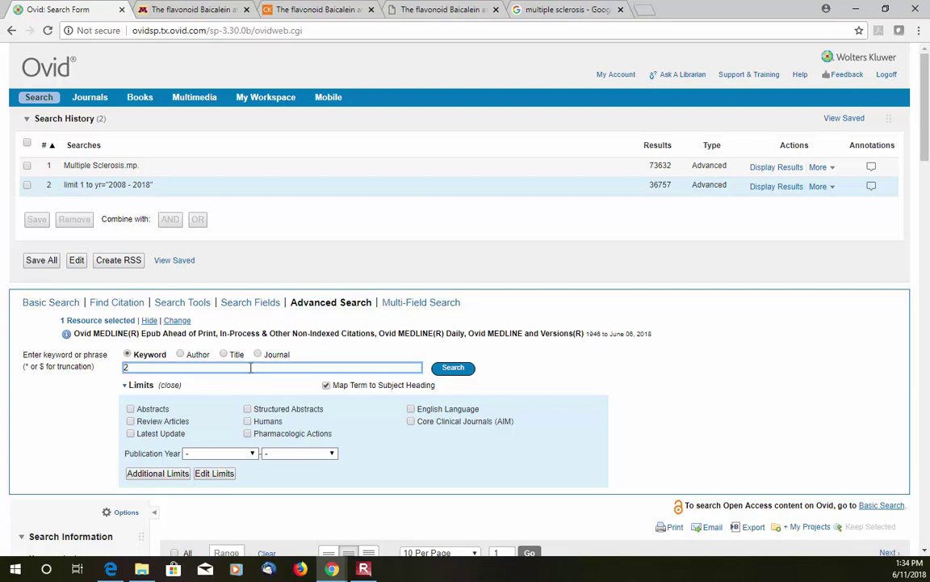
text( and myelin)
key(Return)
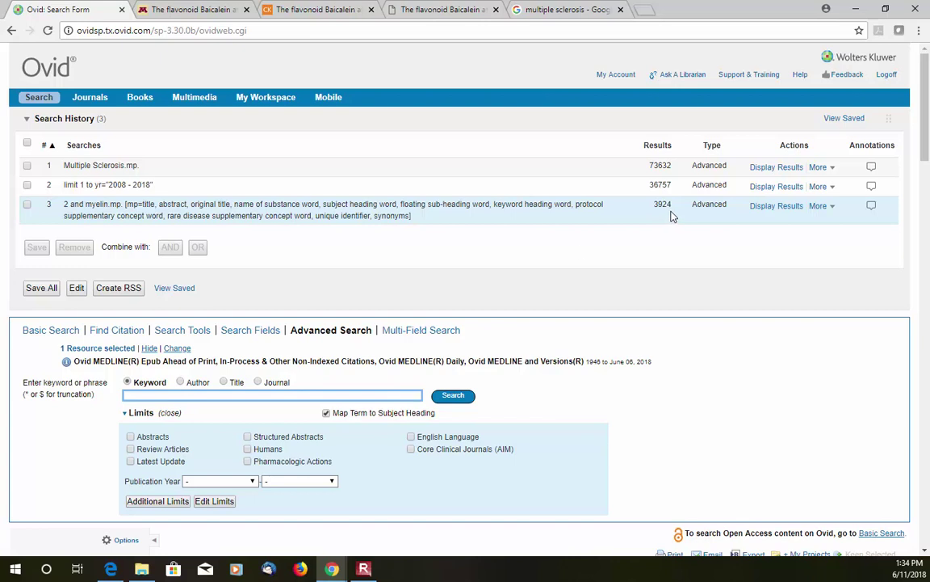
Narrow the myelin search by running the query "3 and antioxidants"
click(312, 392)
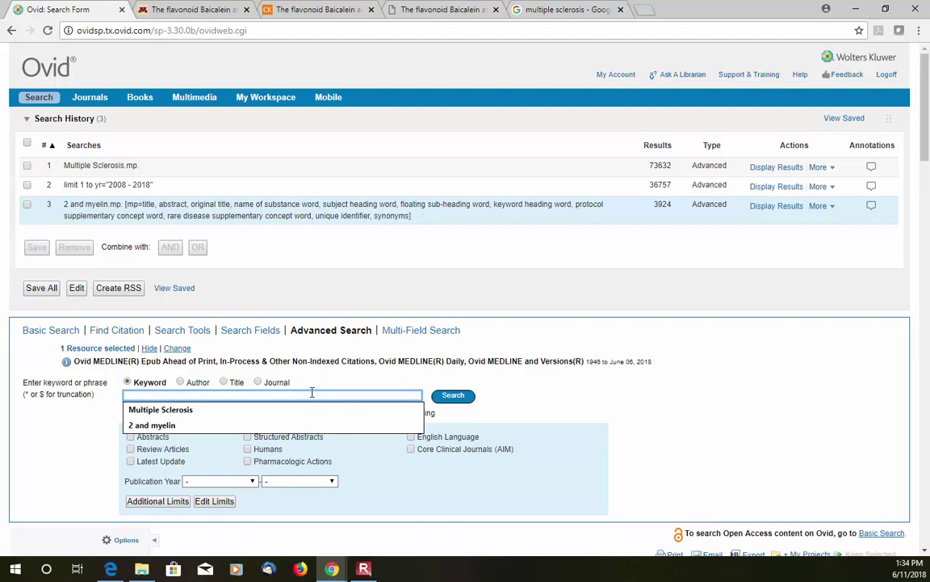
text(and anti)
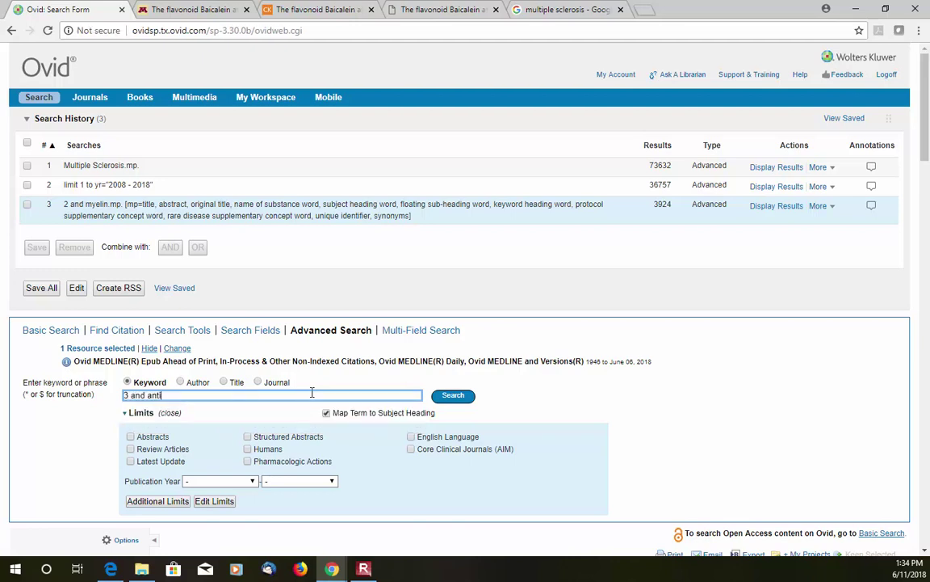
text(oxidants)
key(Return)
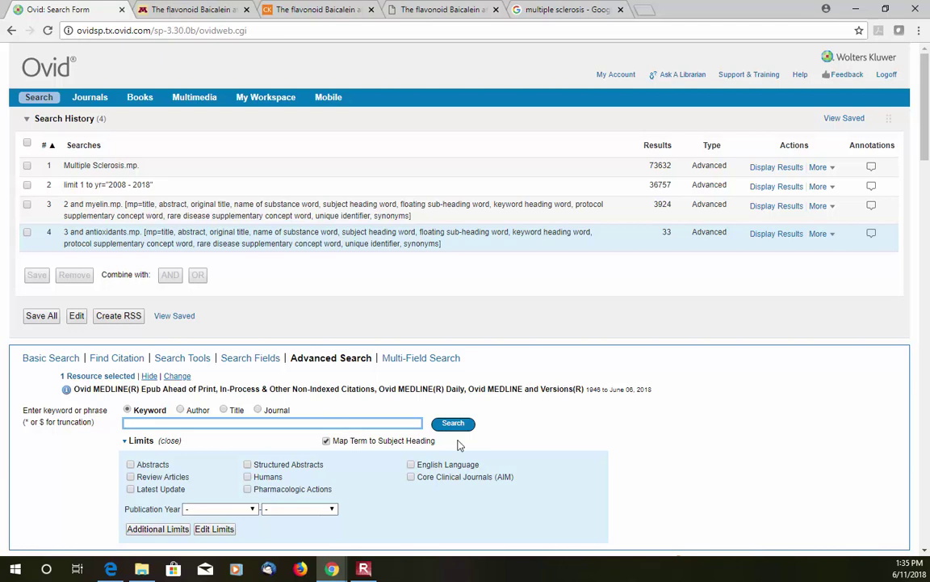
Examine the article titles on the first results page of the antioxidants search
scroll(685, 455, down, 5)
scroll(685, 457, down, 2)
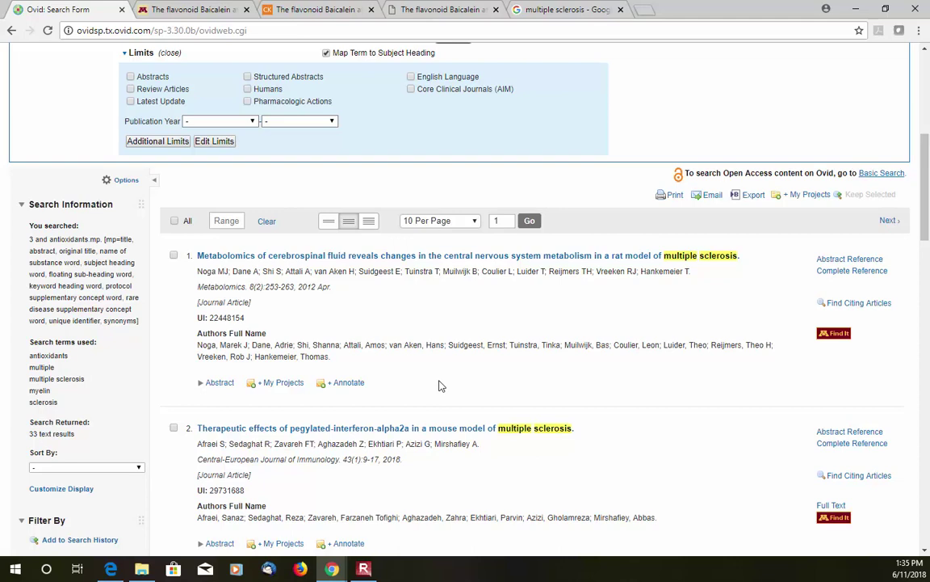
scroll(440, 385, down, 3)
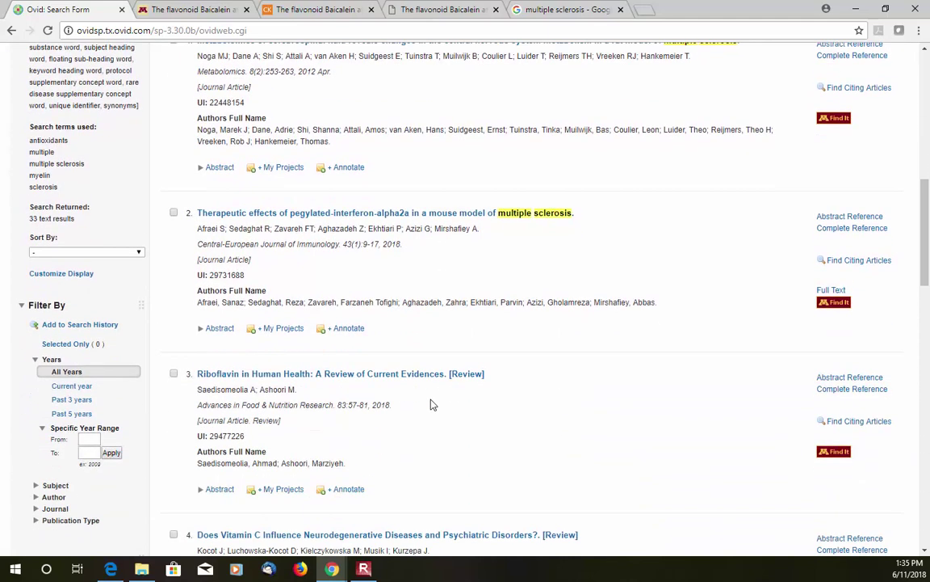
scroll(432, 404, down, 3)
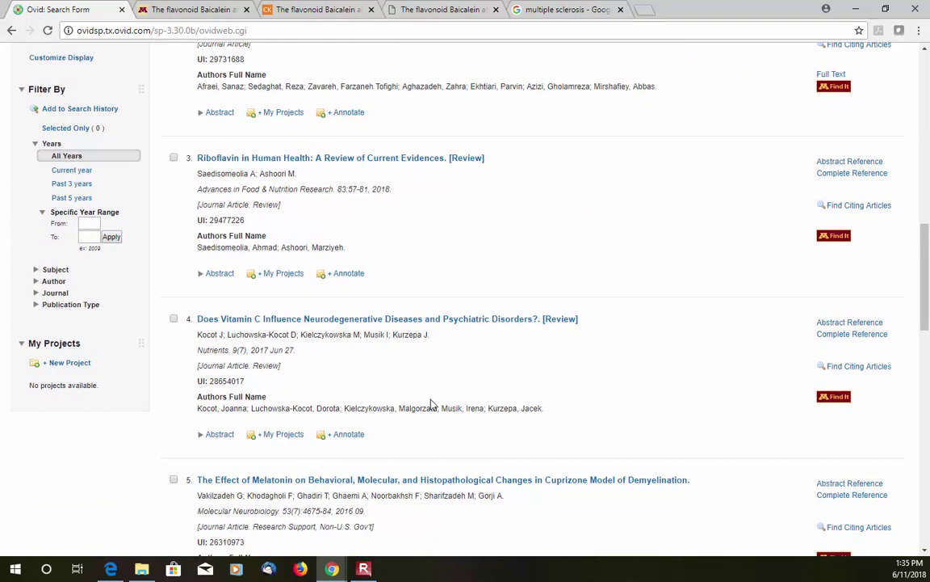
scroll(693, 419, down, 2)
scroll(694, 419, down, 3)
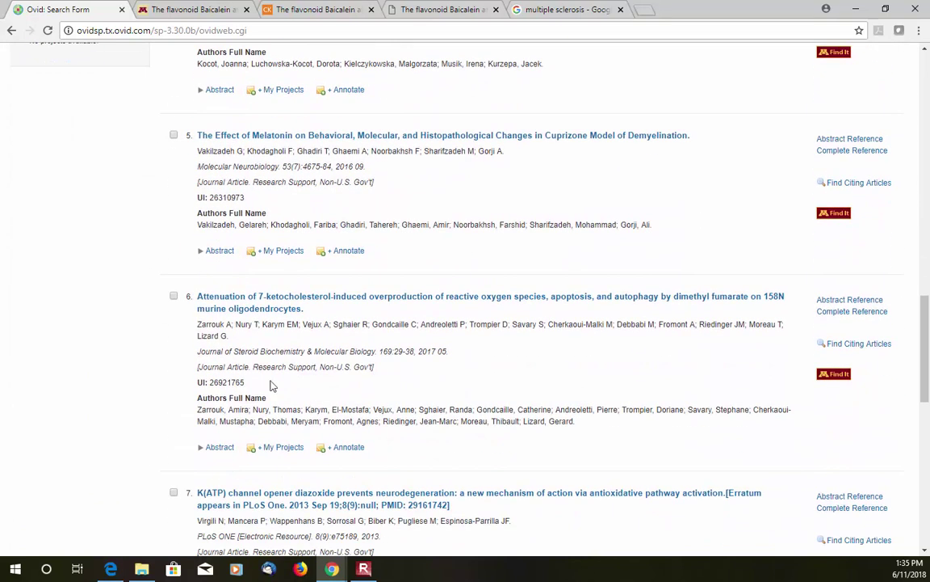
scroll(464, 447, down, 2)
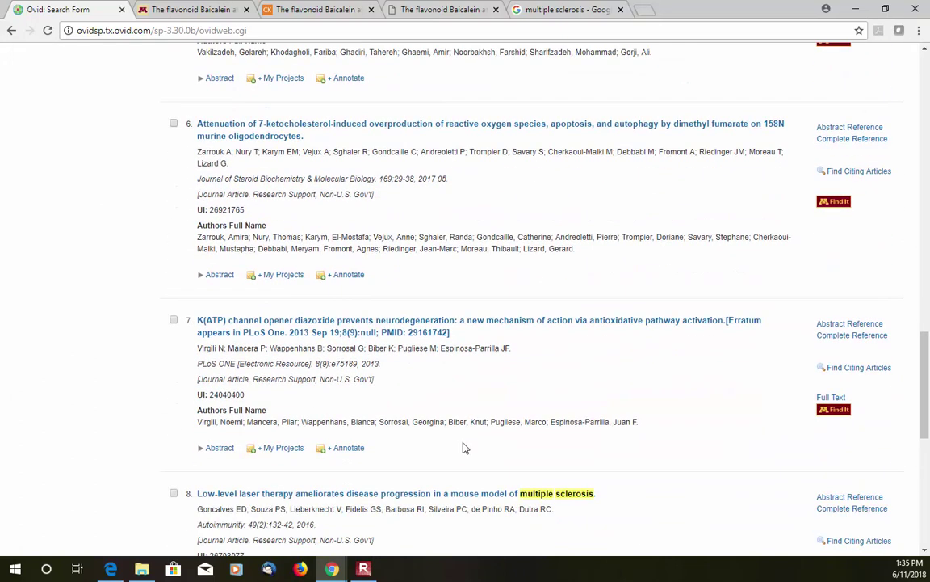
scroll(464, 447, down, 2)
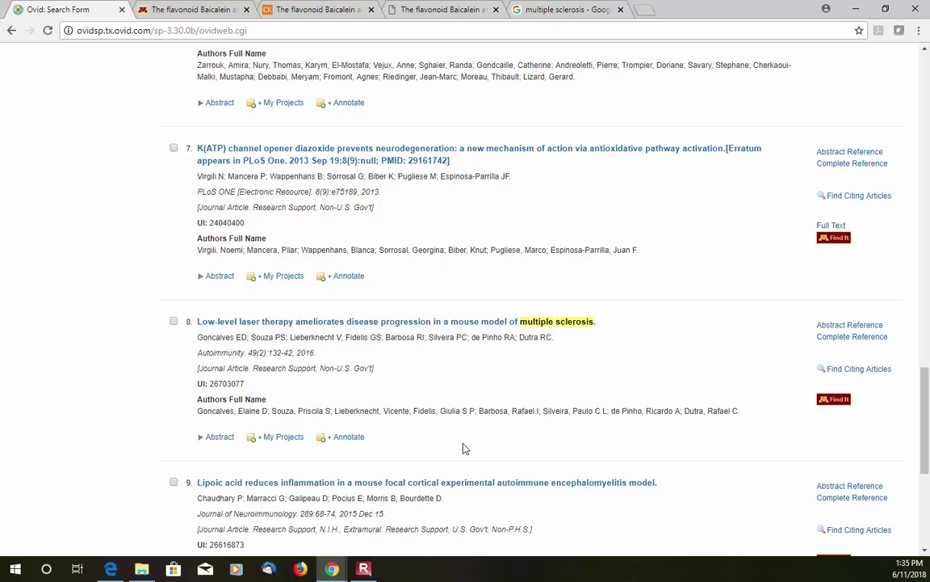
scroll(464, 448, down, 3)
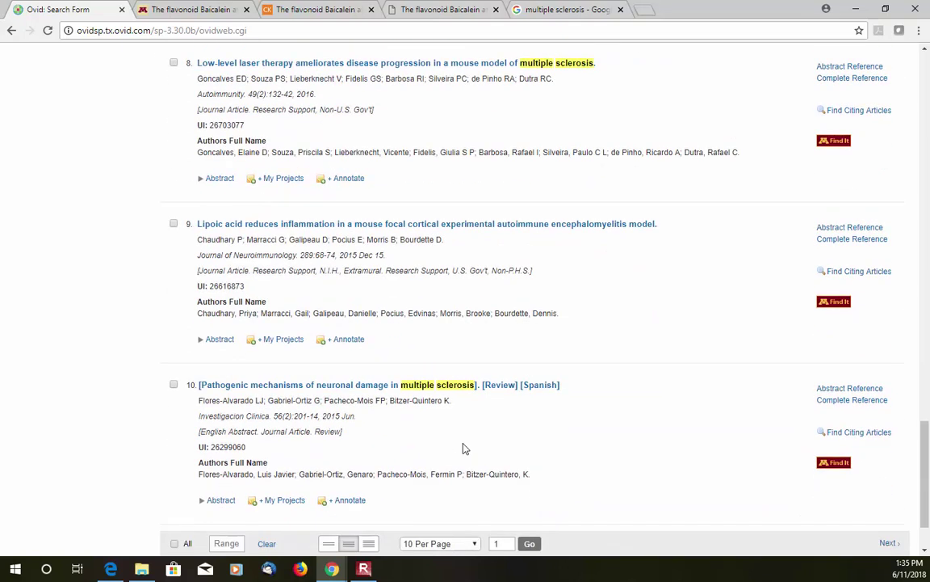
scroll(464, 448, down, 1)
scroll(464, 447, up, 4)
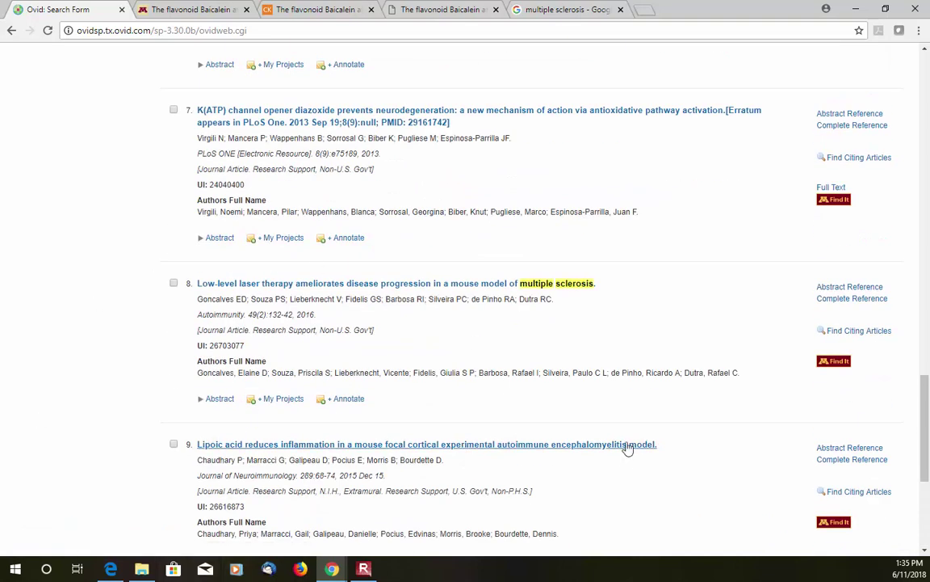
Open the record of result 9, on lipoic acid reducing inflammation in a mouse model, and read its details and abstract
click(410, 447)
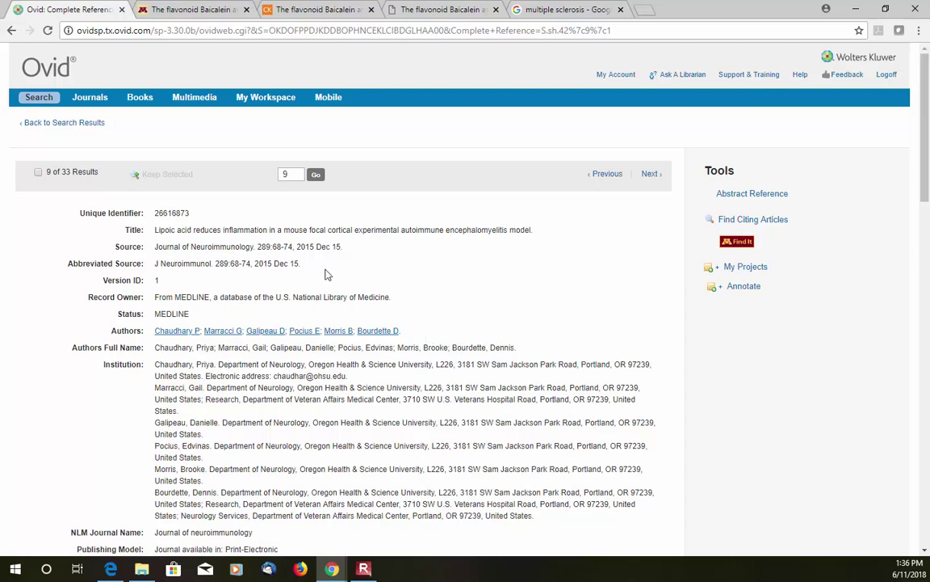
scroll(317, 430, down, 3)
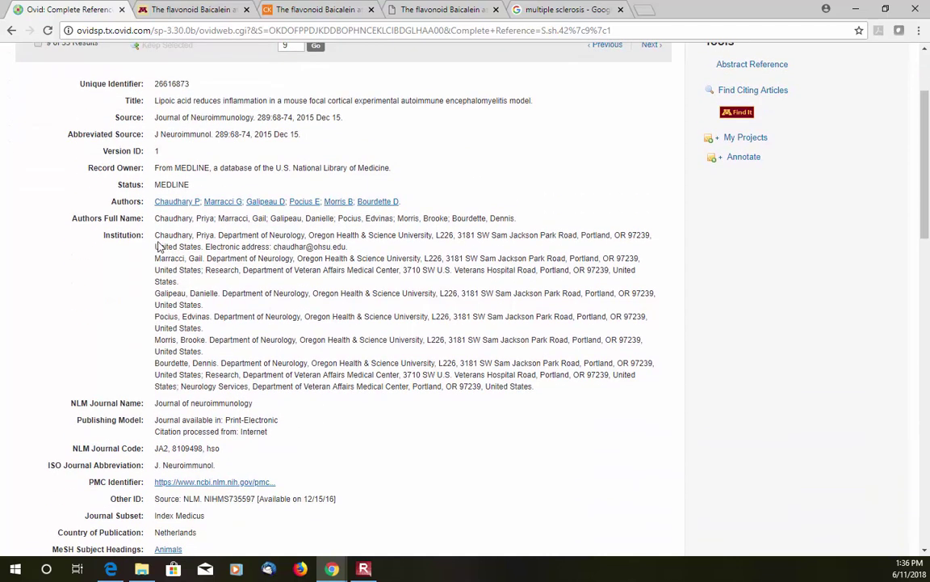
scroll(446, 494, down, 2)
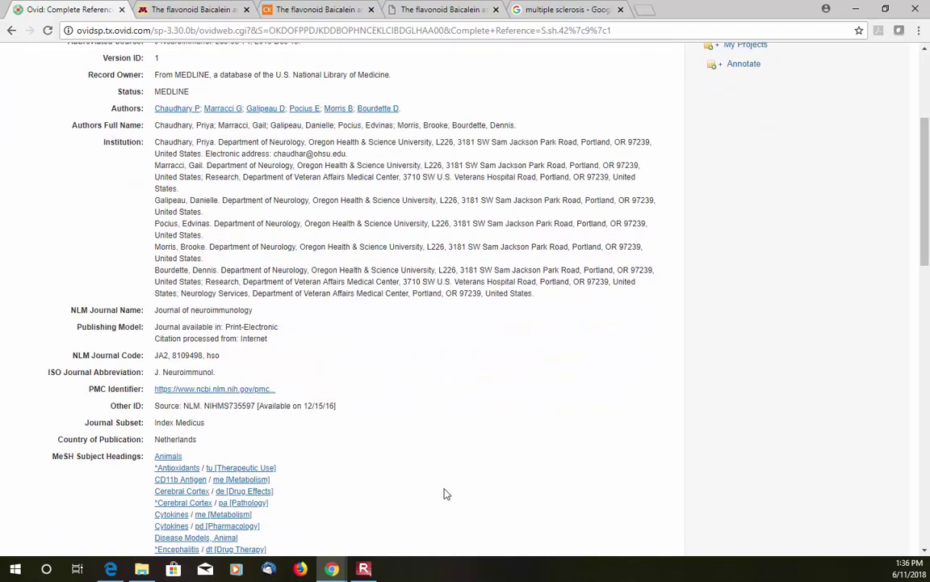
scroll(450, 474, down, 12)
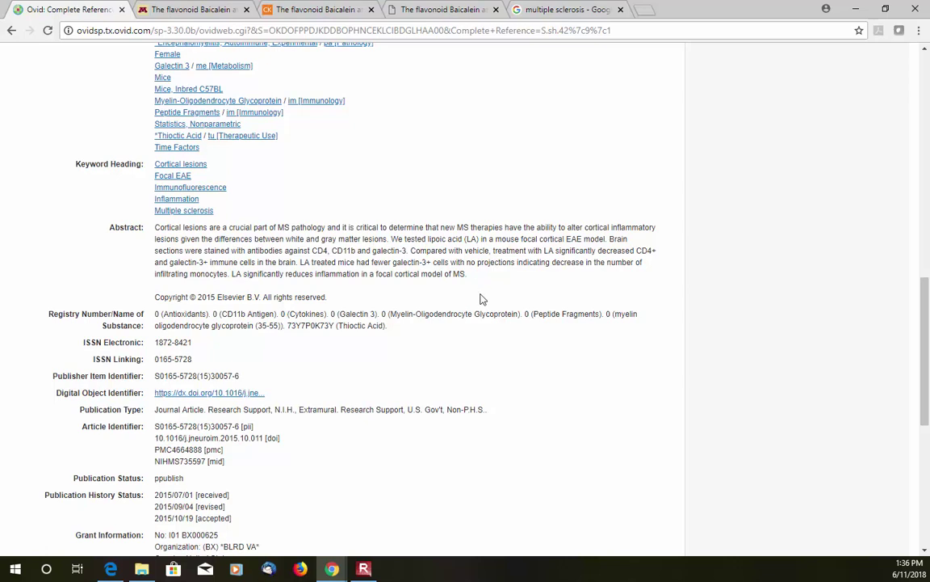
scroll(483, 307, up, 10)
scroll(483, 328, up, 4)
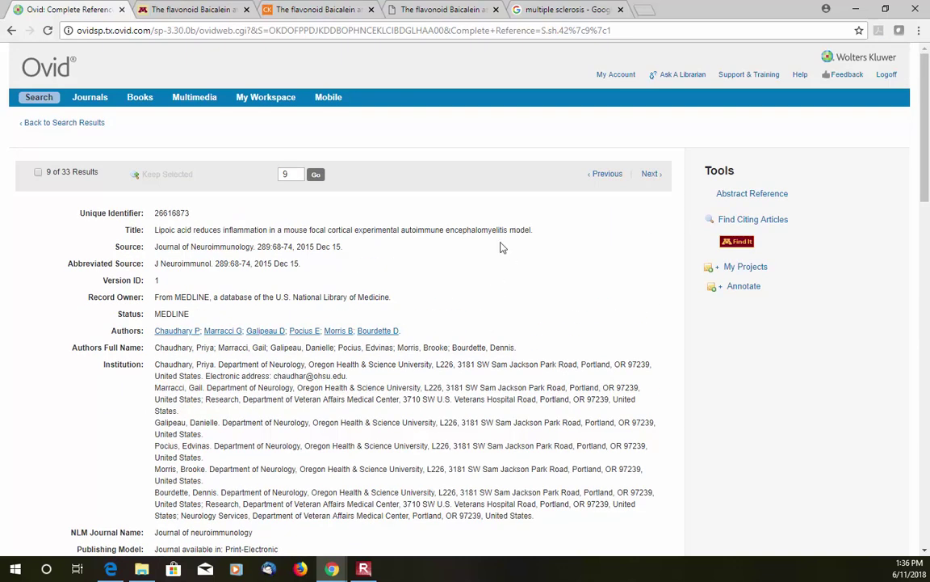
Open the lipoic acid article's full text through the library's Find It service and Elsevier ClinicalKey Journals
click(727, 244)
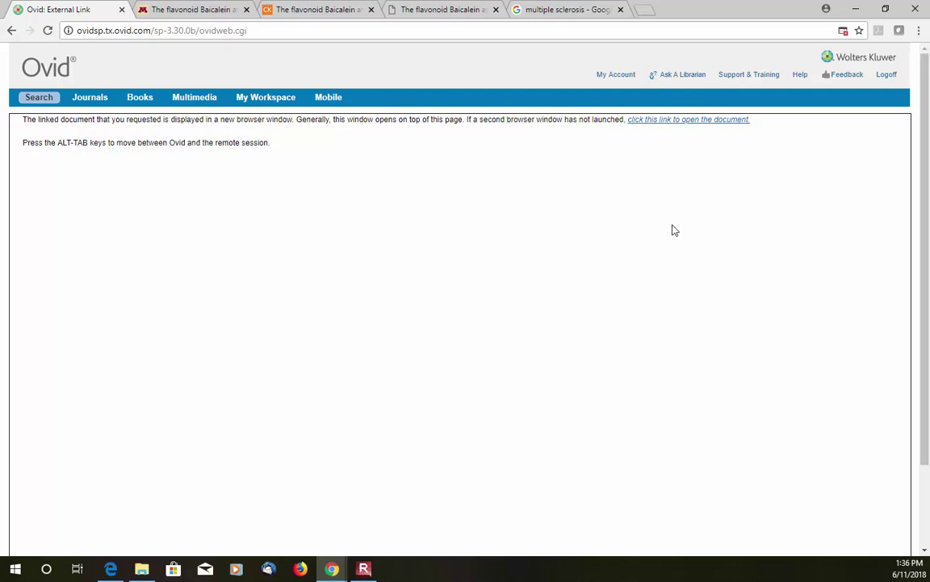
click(697, 122)
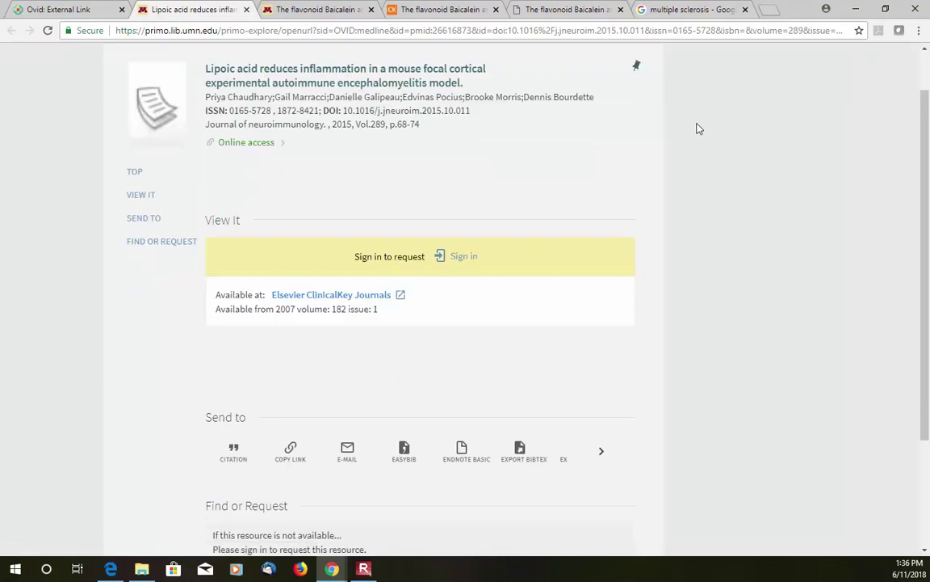
click(298, 303)
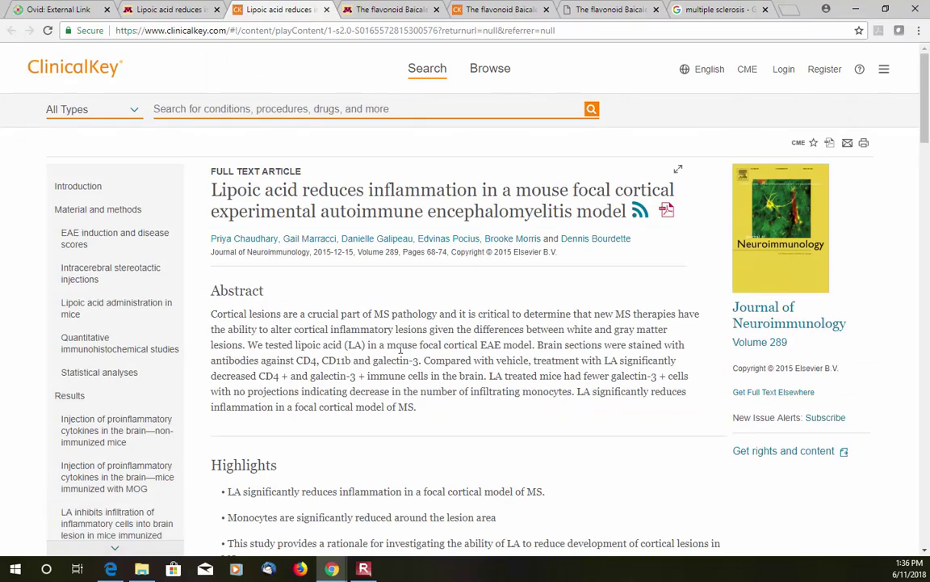
Examine the full-text article on ClinicalKey, from the abstract and highlights through the introduction, methods and experimental design figure
scroll(400, 349, down, 3)
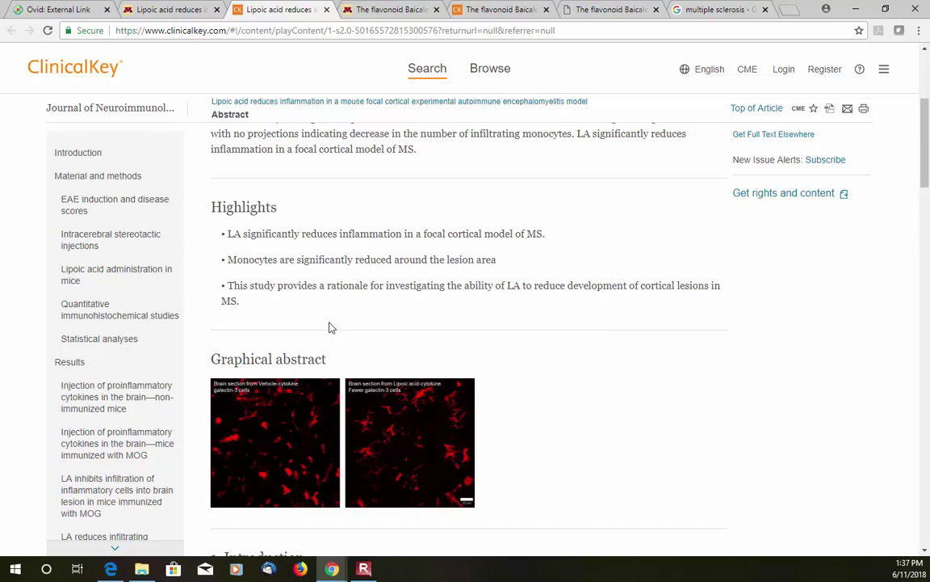
scroll(329, 327, down, 2)
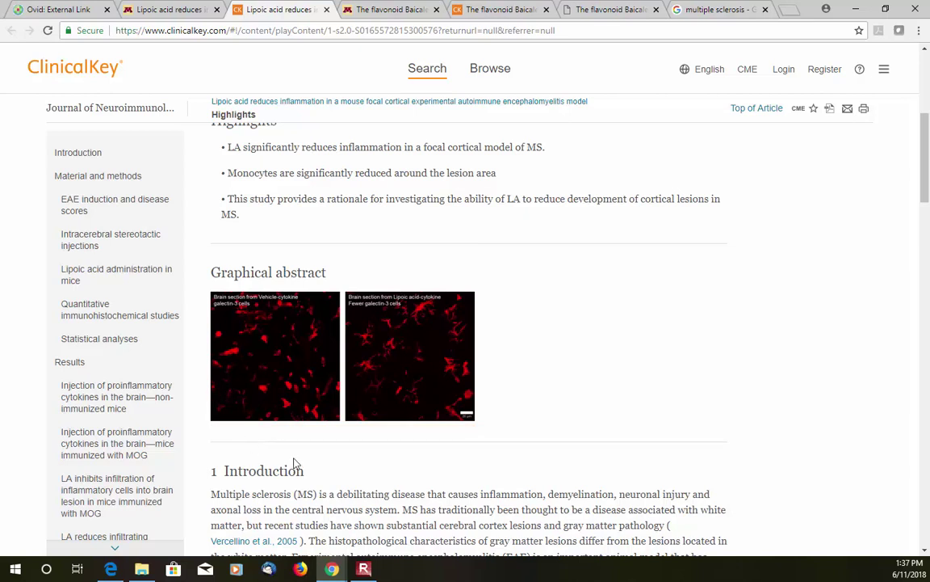
scroll(499, 488, down, 7)
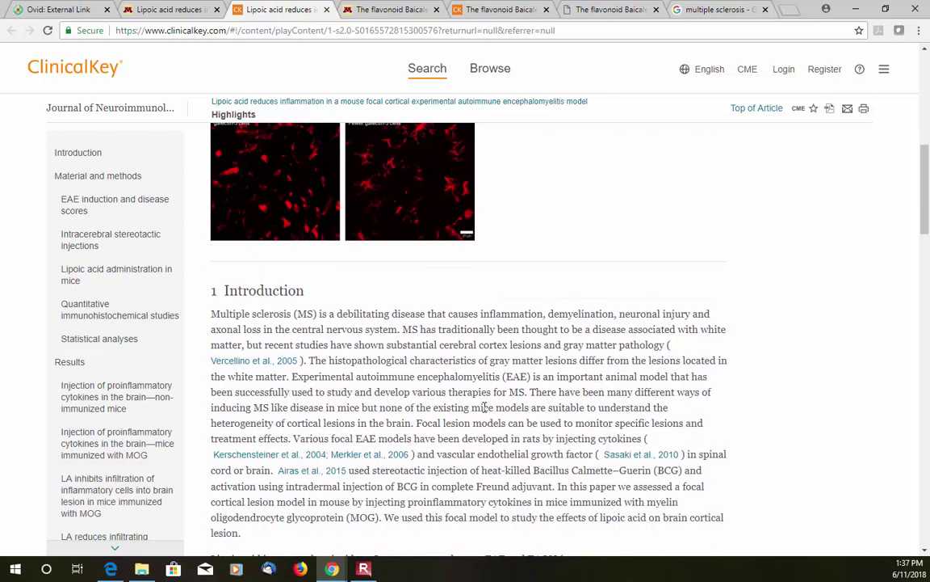
scroll(484, 401, down, 3)
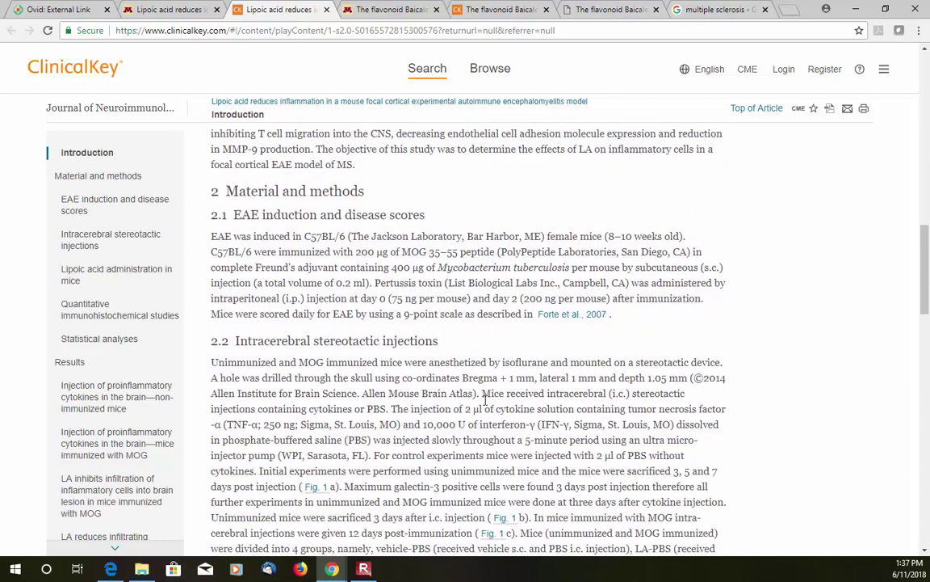
scroll(484, 401, up, 3)
scroll(485, 407, down, 4)
scroll(484, 406, down, 7)
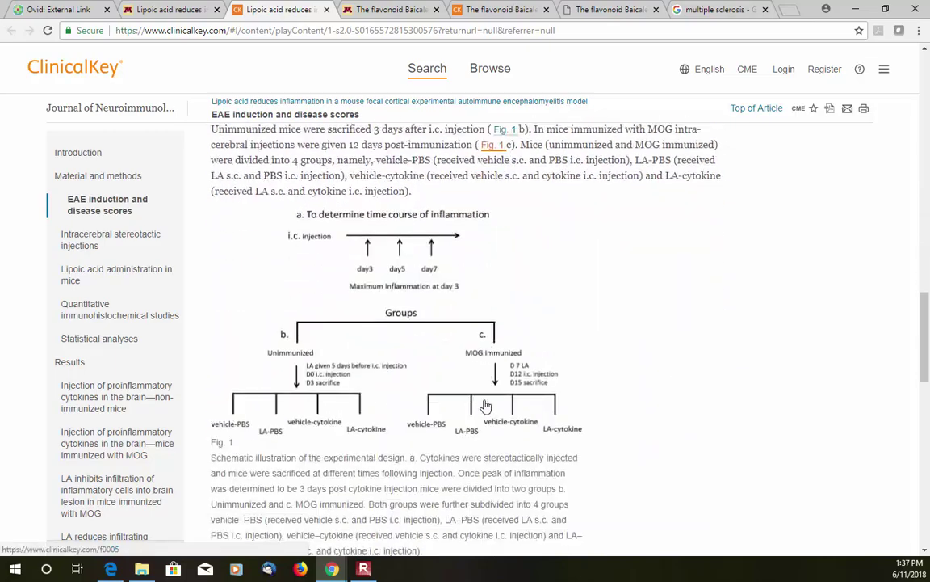
scroll(487, 398, down, 4)
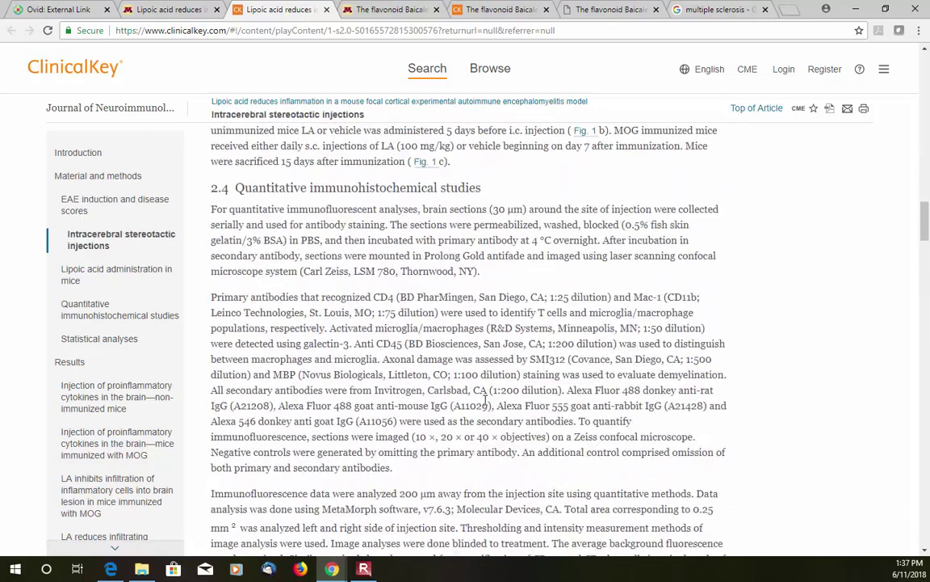
scroll(486, 401, up, 10)
scroll(485, 407, up, 15)
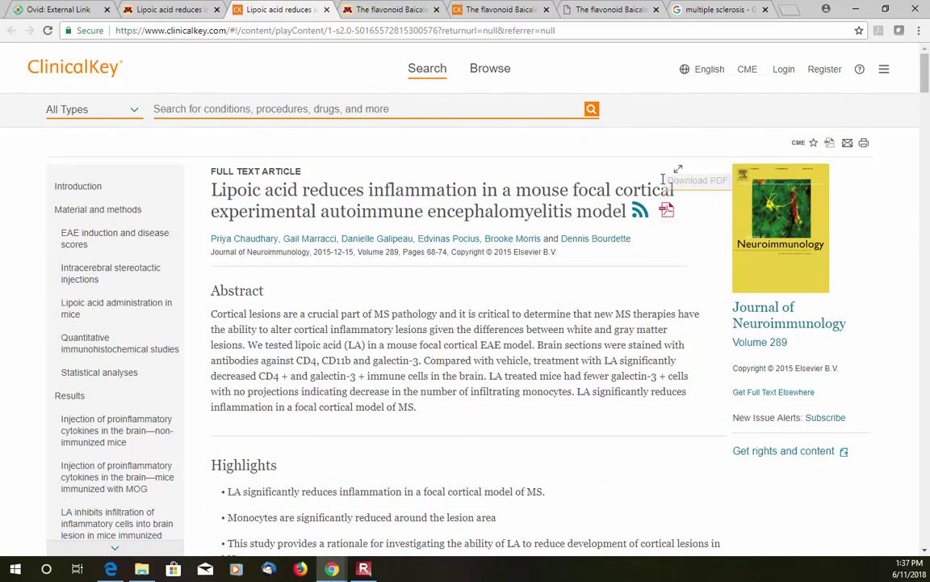
Open the PDF version of the lipoic acid article and look through its first pages and figures
click(831, 147)
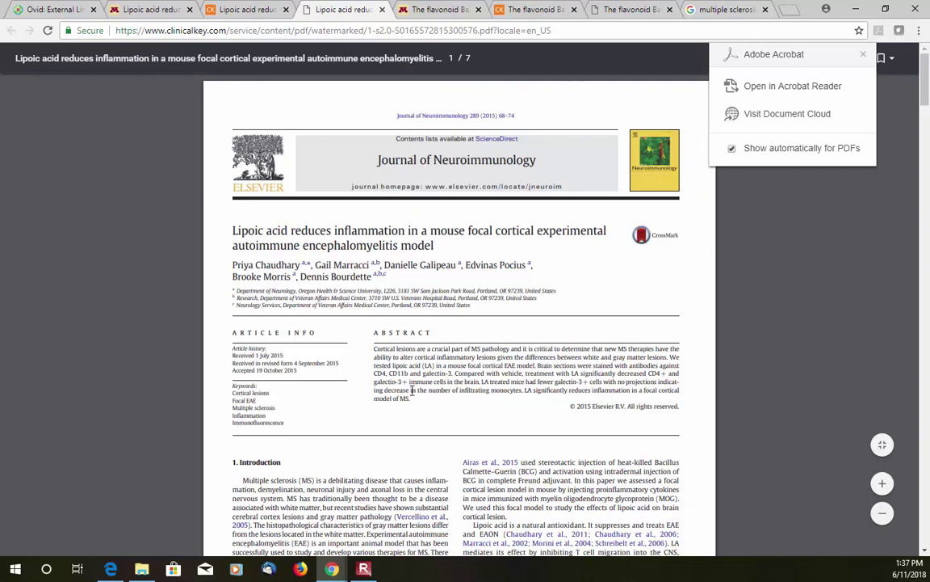
scroll(544, 411, down, 1)
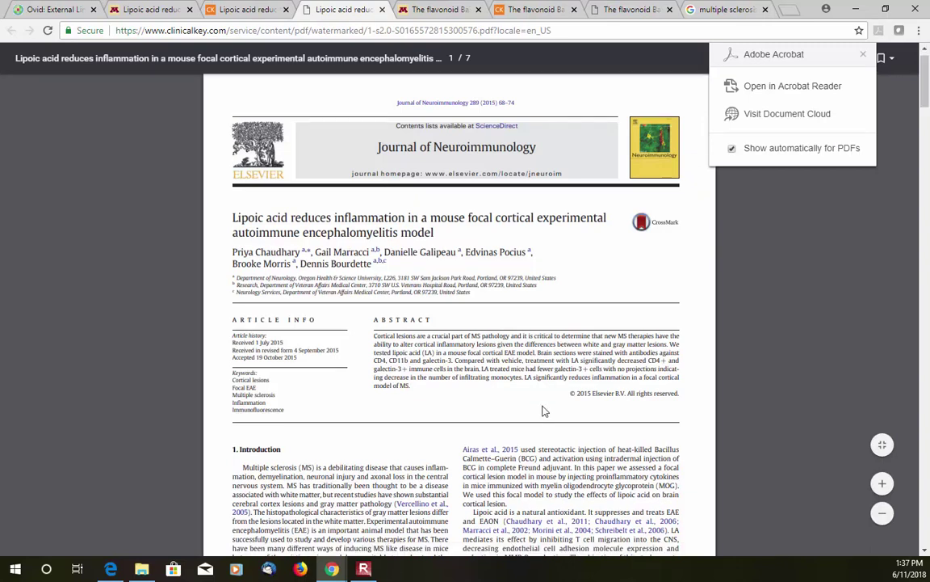
scroll(544, 411, down, 12)
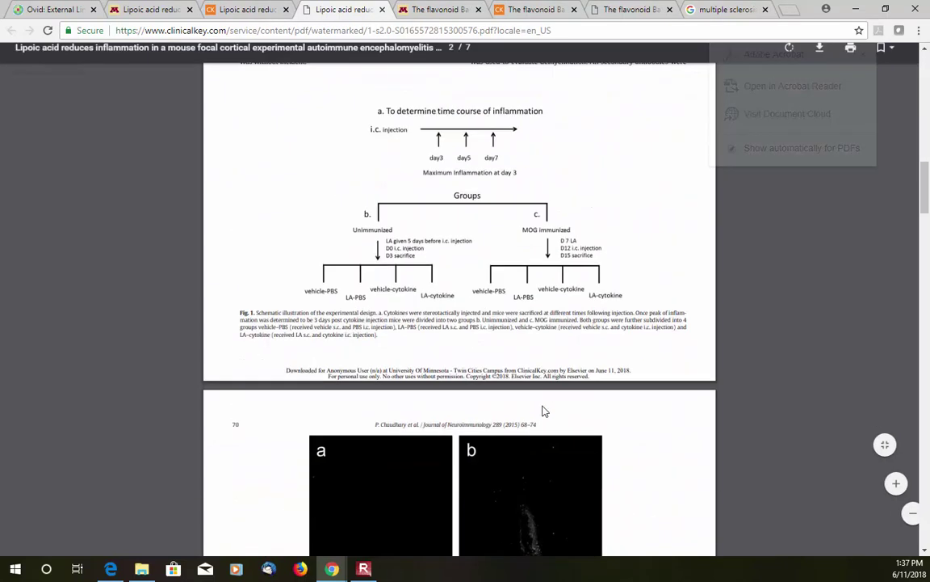
scroll(544, 411, down, 3)
scroll(544, 411, down, 10)
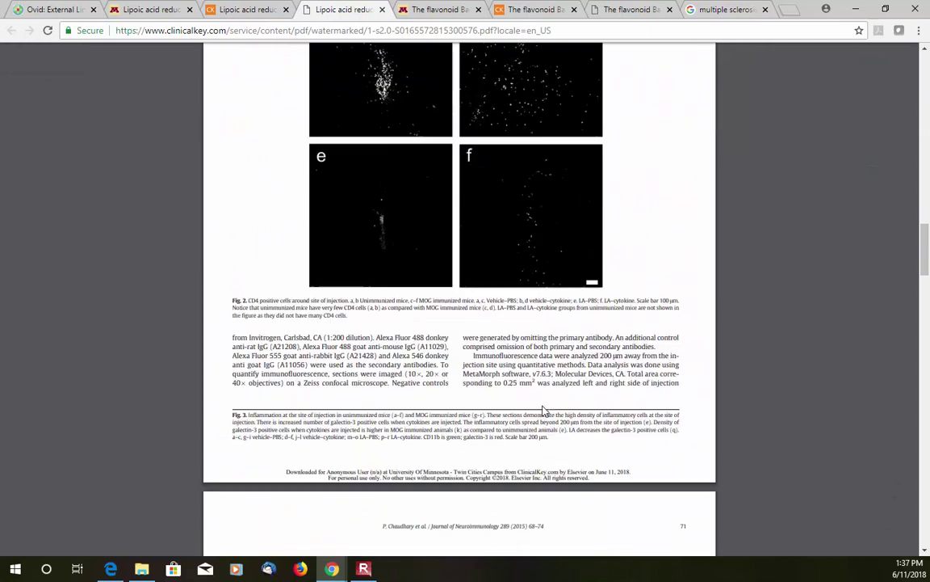
scroll(543, 411, up, 15)
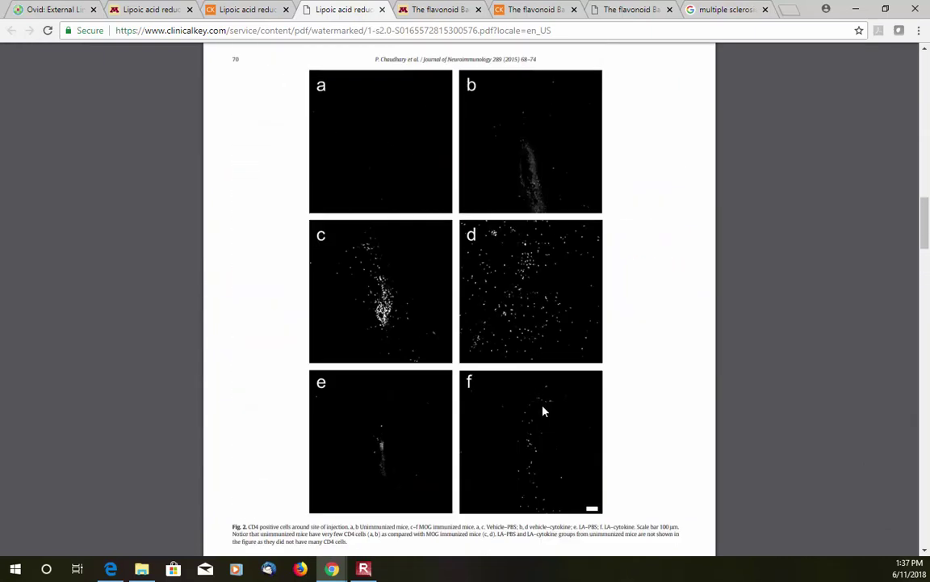
scroll(543, 412, up, 10)
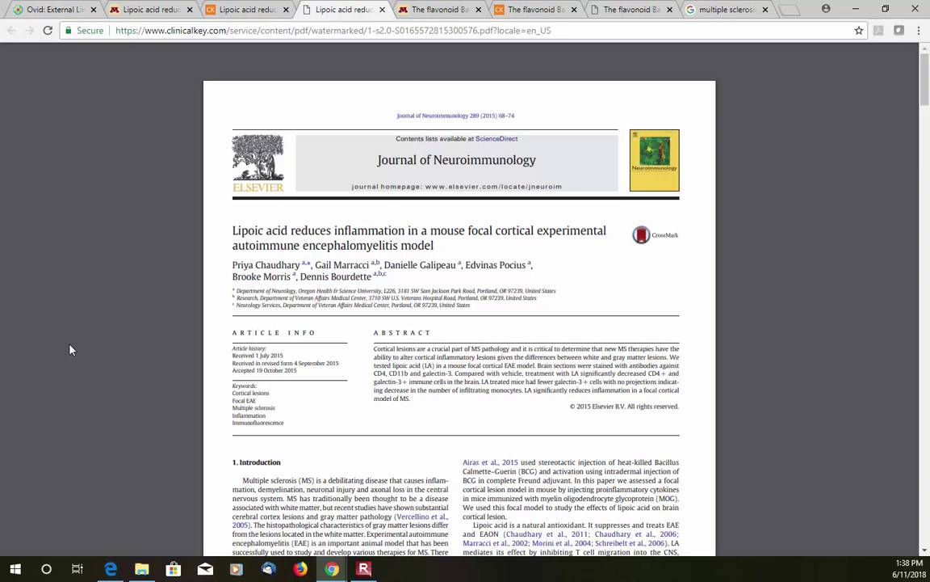
Return to Ovid and go back from the lipoic acid article's record to the search form and its search history
click(62, 13)
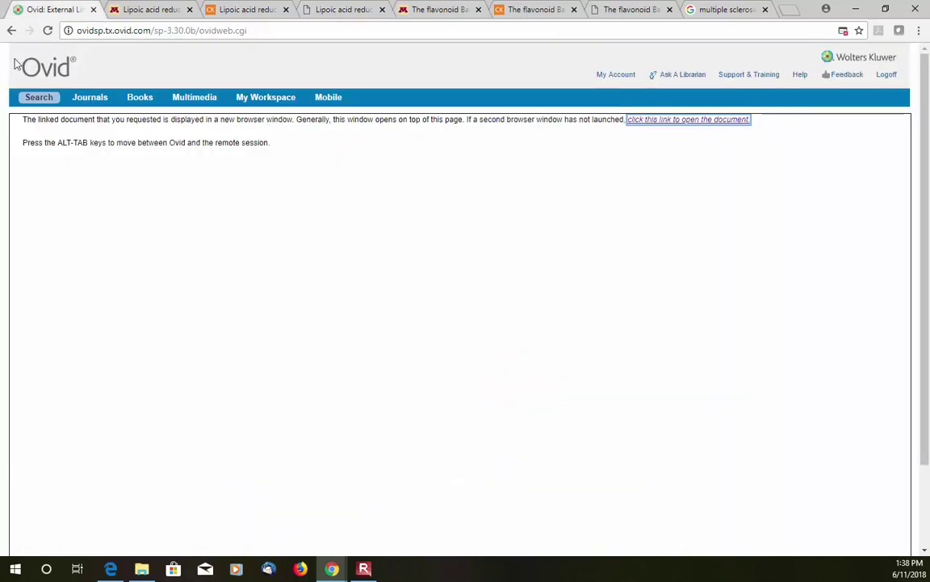
click(12, 31)
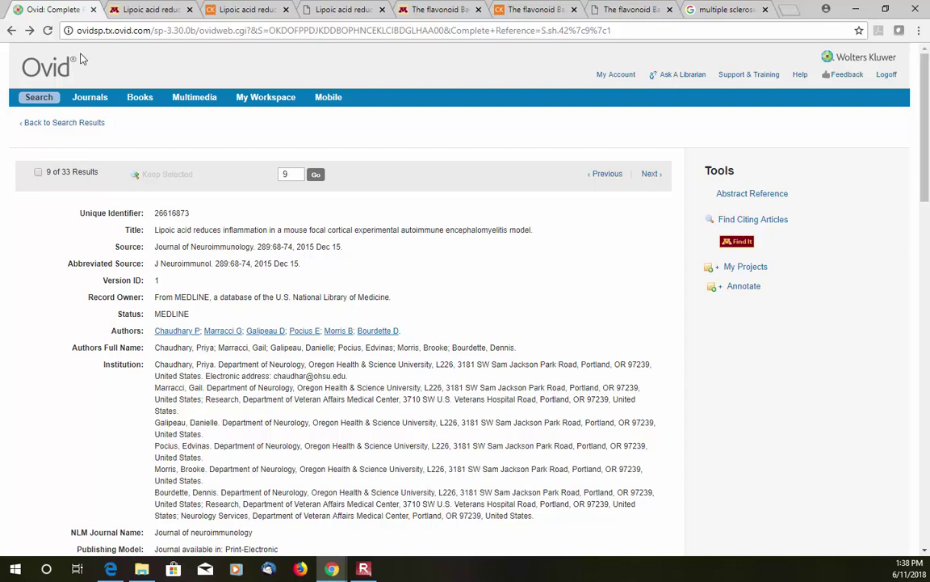
click(11, 31)
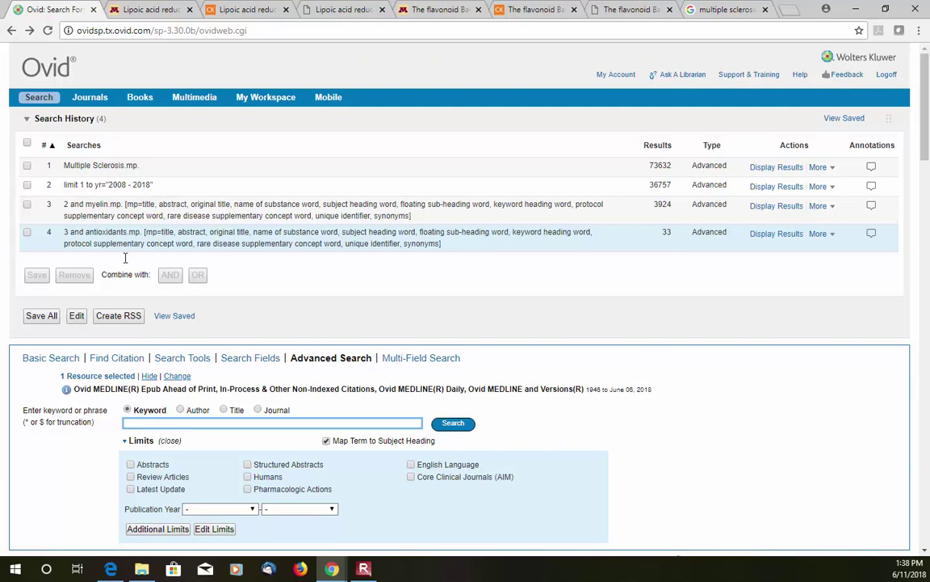
Search for "3 cognitive" and run it with the subject headings Cognition Disorders and Cognition, combined with OR
click(162, 424)
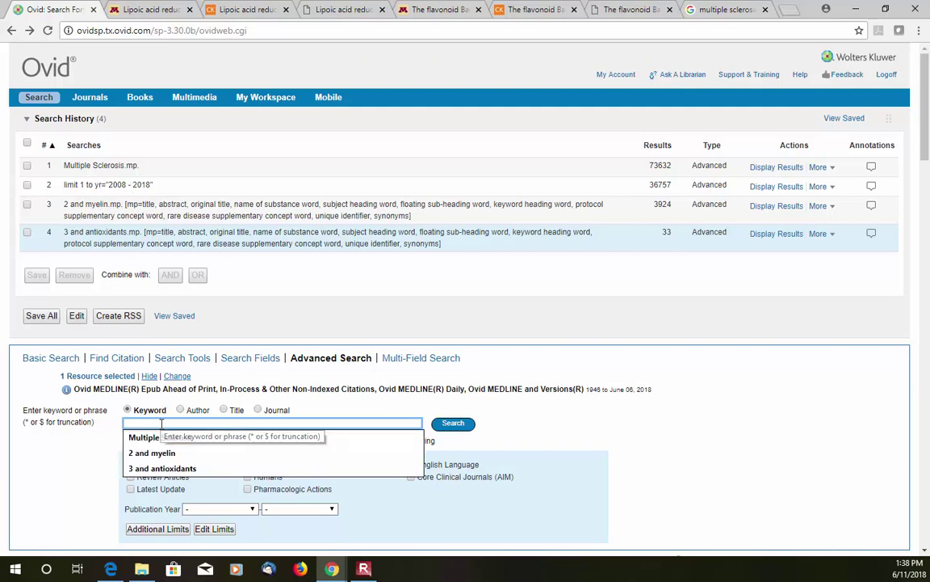
text(3)
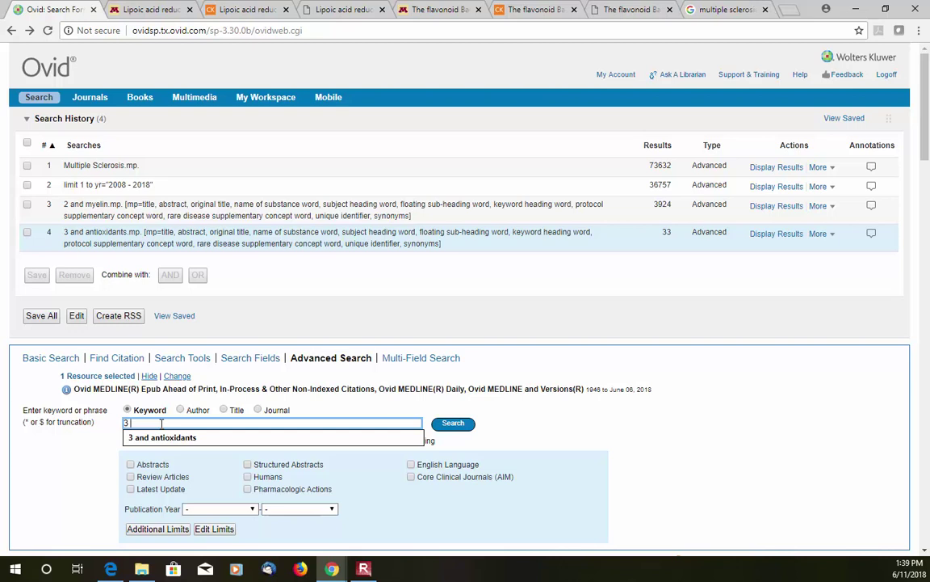
text(cognitive)
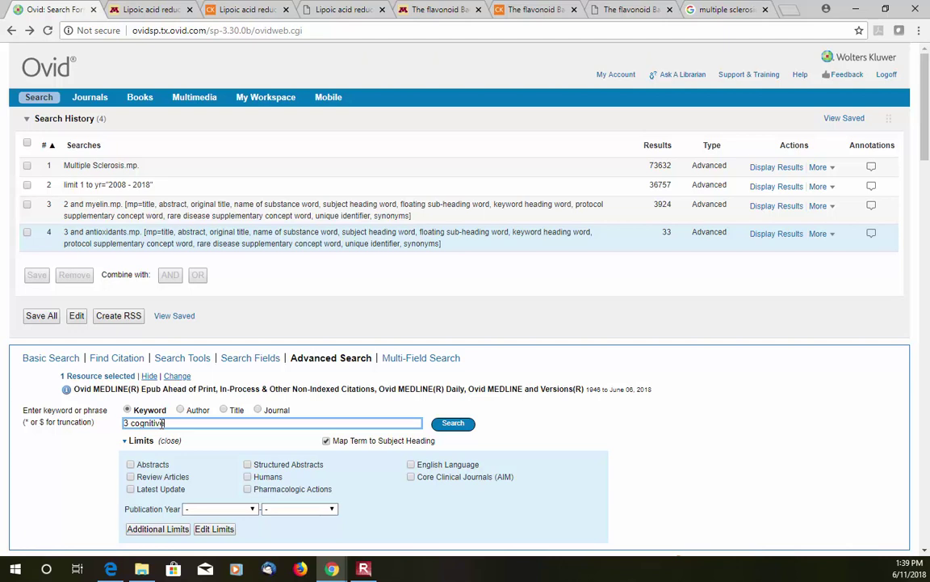
click(450, 429)
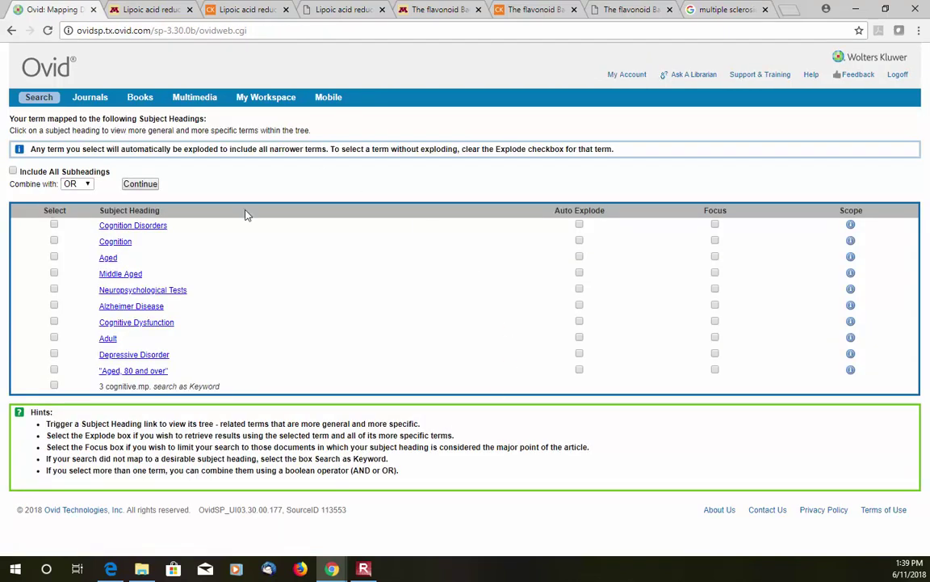
click(54, 224)
click(54, 239)
click(141, 184)
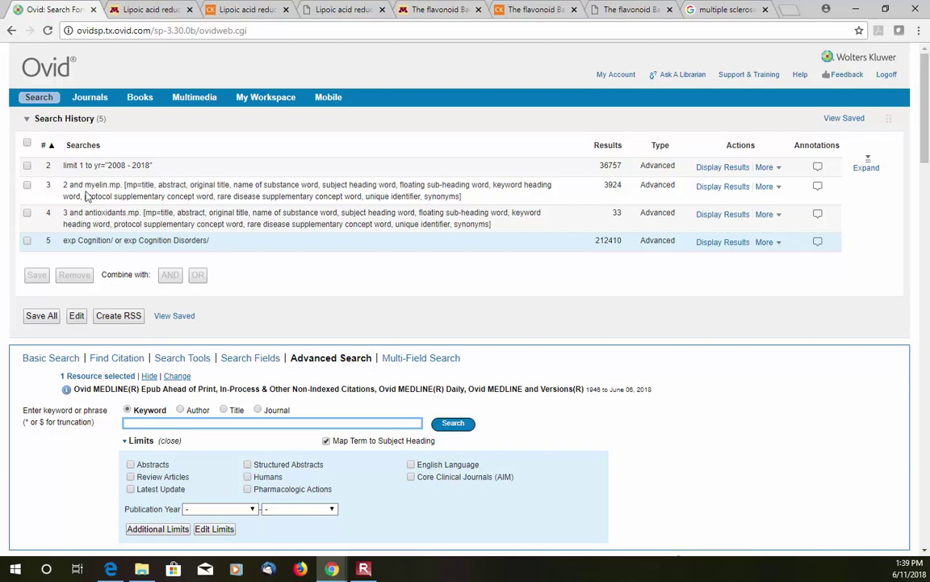
Narrow the myelin search by running the query "3 and cognitive", and expand the search history to list every search
click(152, 422)
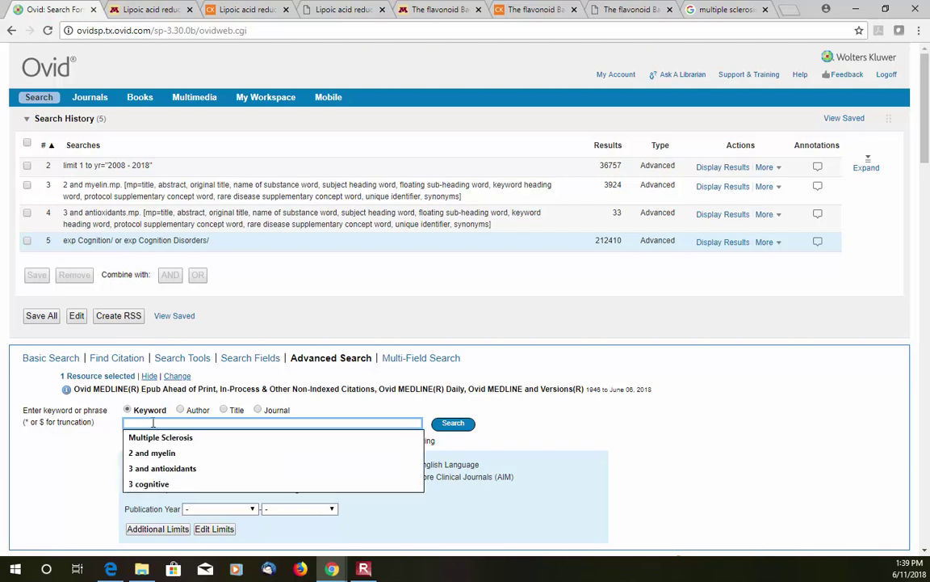
text(3)
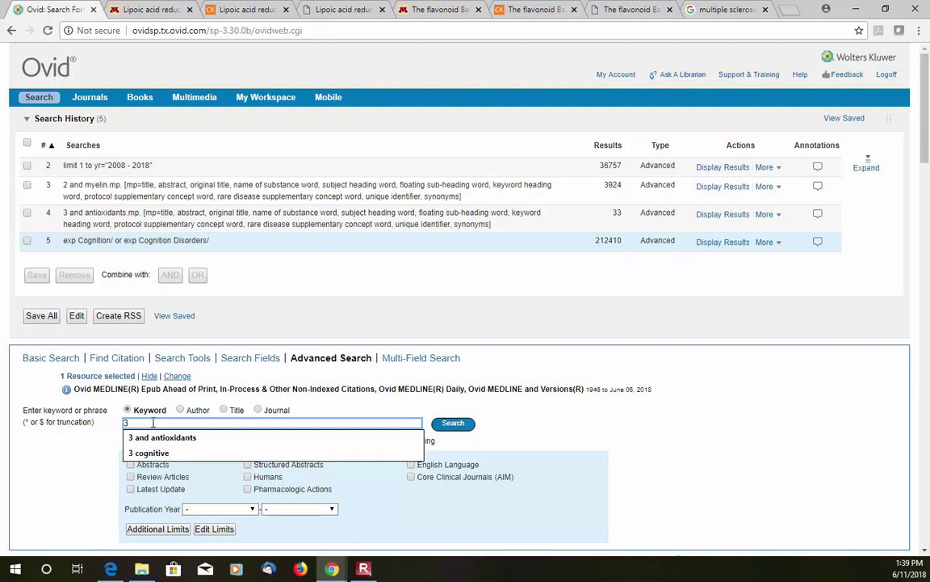
text( and)
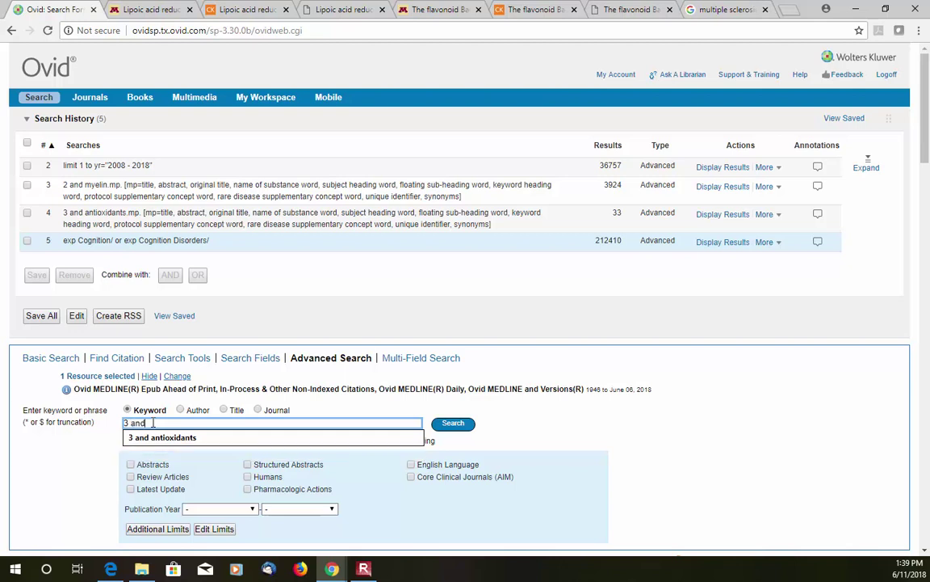
text( cognitive)
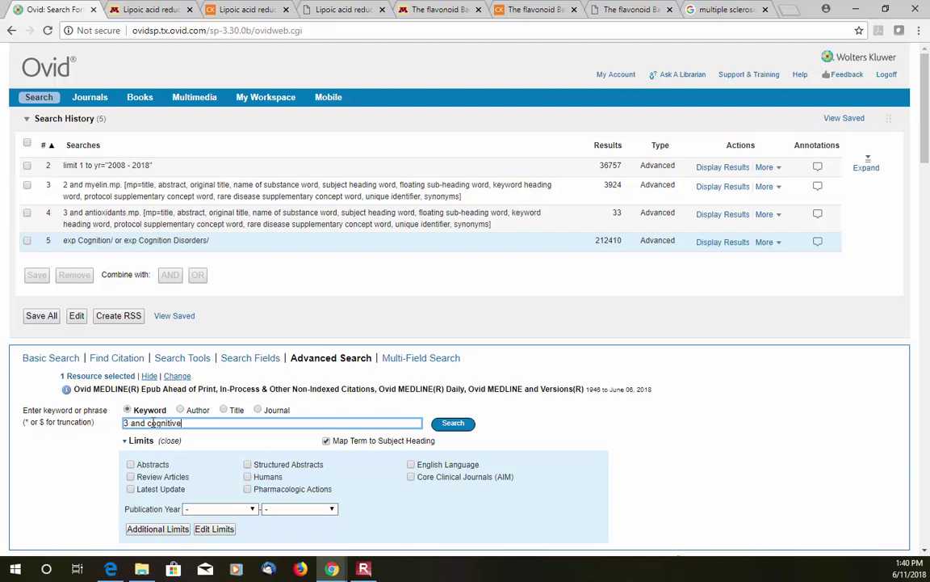
click(438, 424)
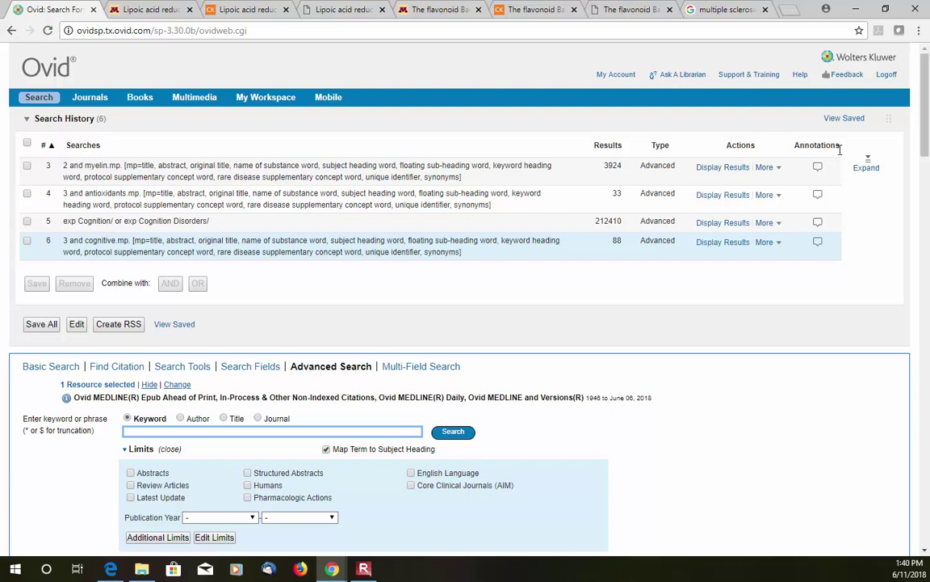
click(866, 167)
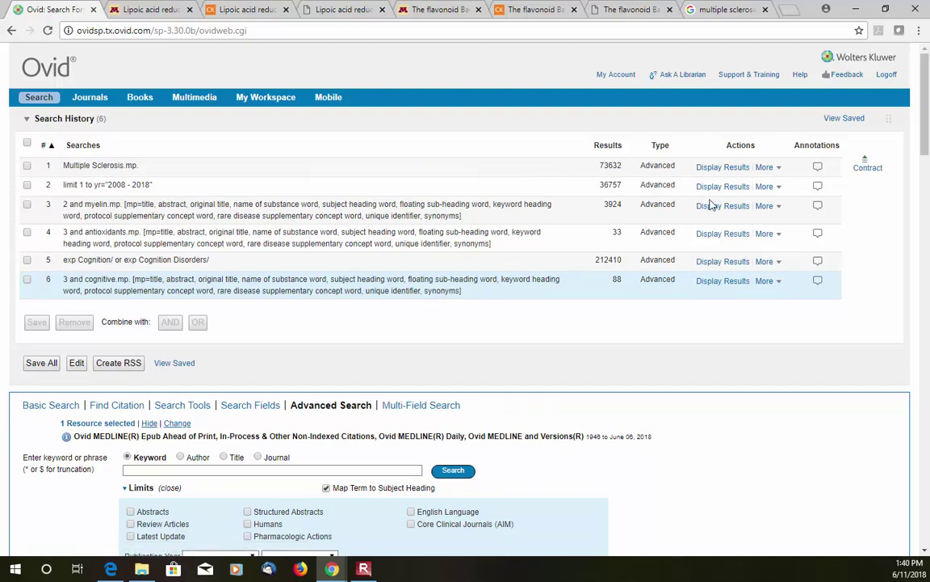
Contract the search history and look through the first page of results for the "3 and cognitive" search, returning to the search form
click(866, 167)
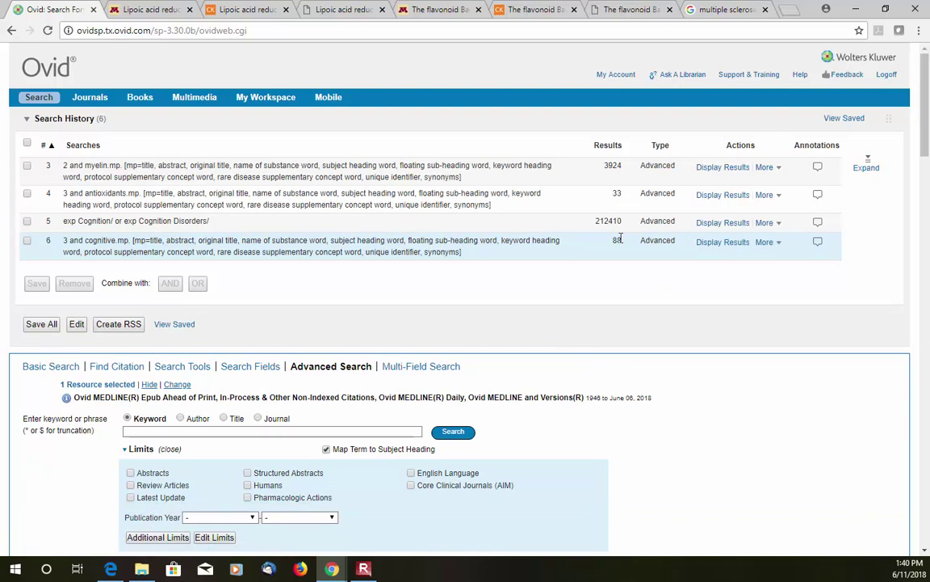
scroll(660, 436, down, 9)
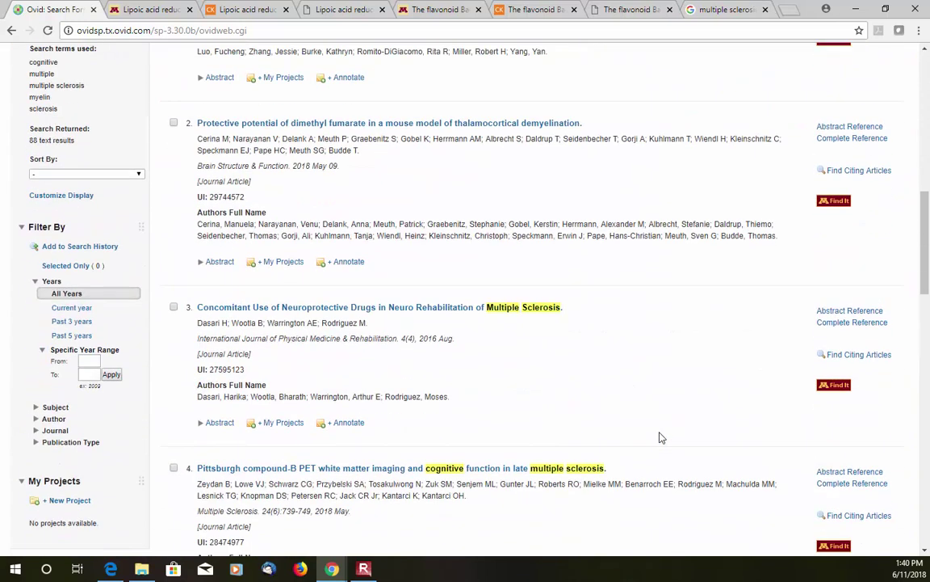
scroll(660, 436, down, 2)
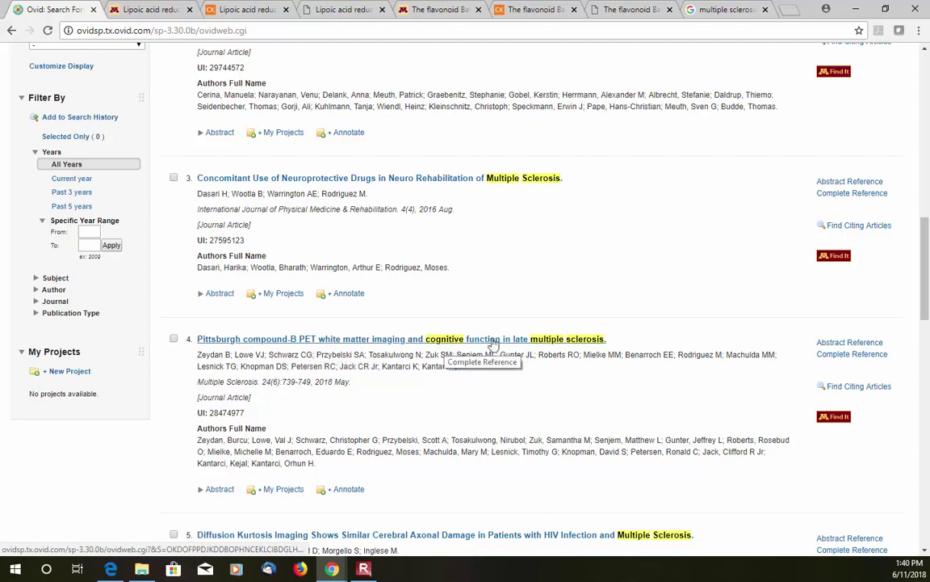
scroll(573, 319, down, 1)
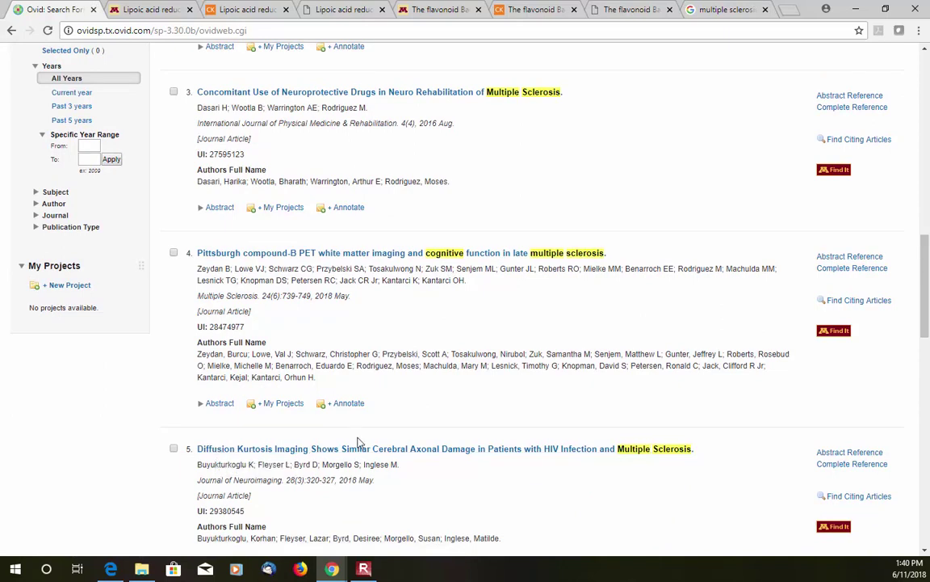
scroll(592, 409, down, 5)
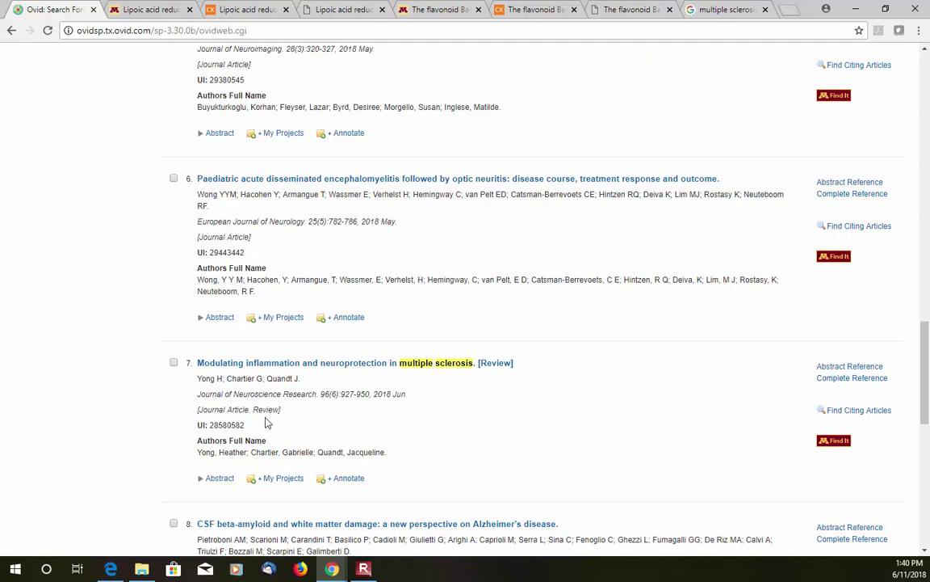
scroll(555, 376, down, 6)
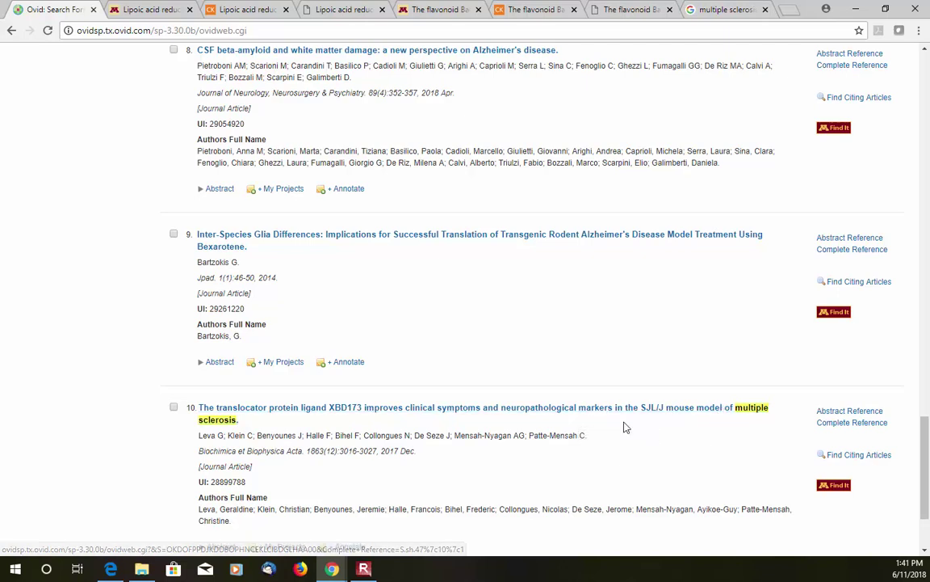
scroll(303, 450, down, 2)
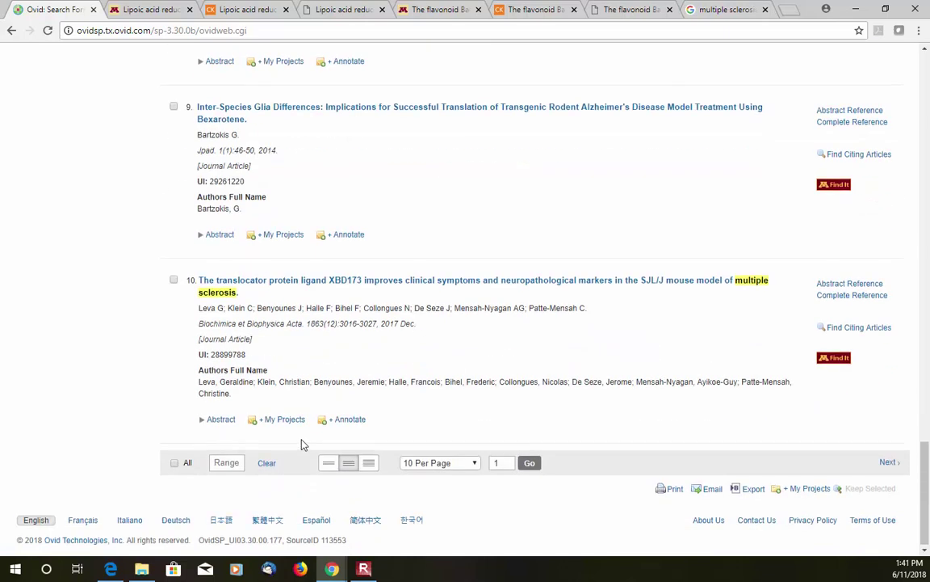
scroll(302, 444, up, 9)
scroll(303, 445, up, 1)
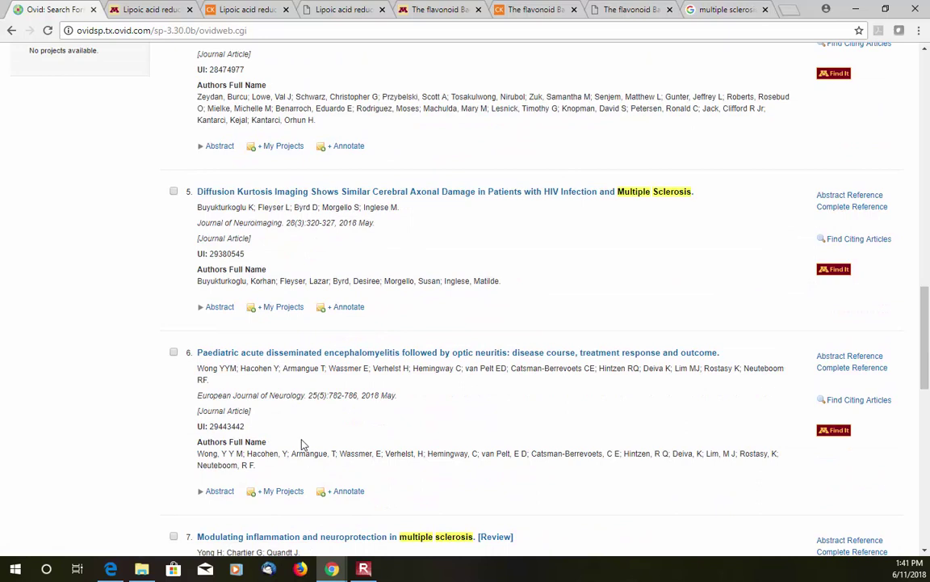
scroll(303, 444, up, 2)
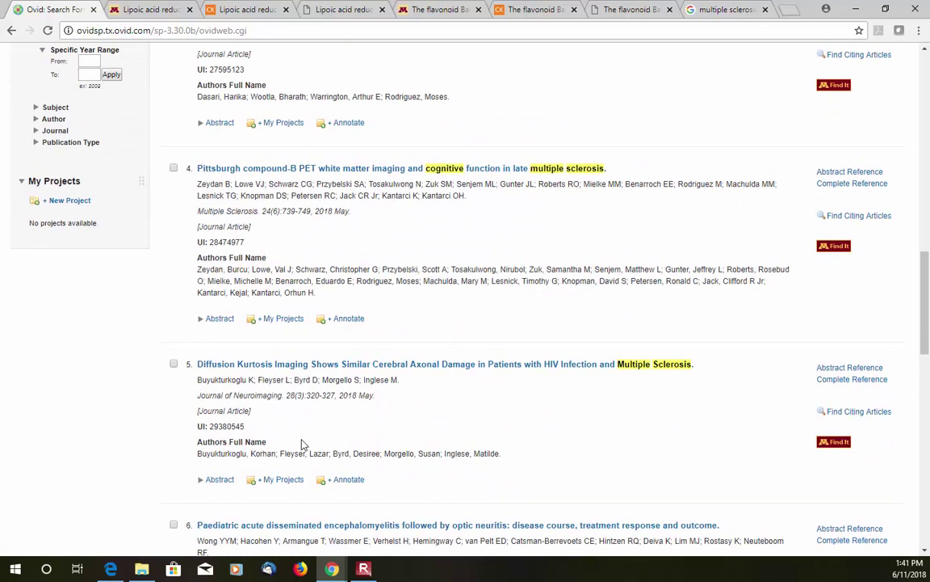
scroll(302, 444, up, 15)
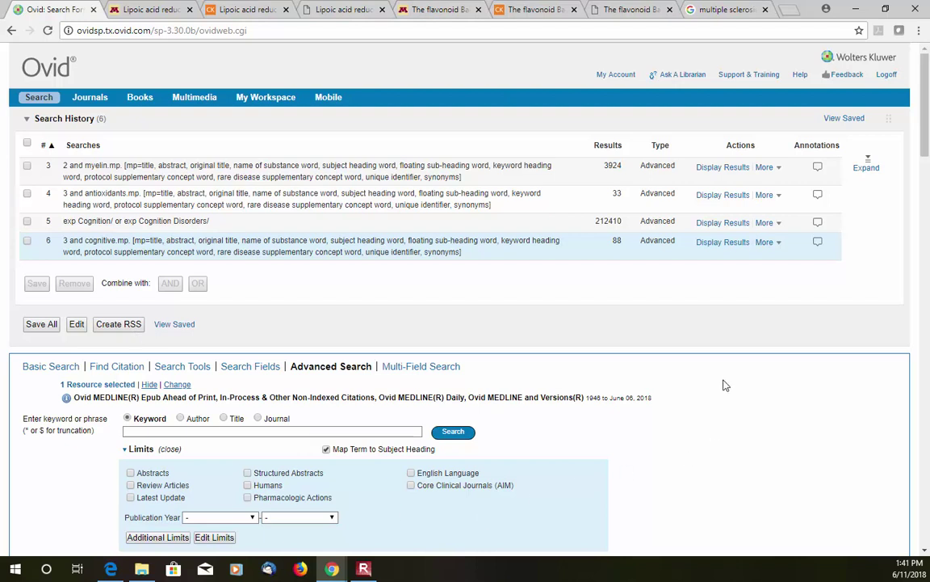
Switch to the open ClinicalKey full text of the lipoic acid article and view its PDF version
click(250, 10)
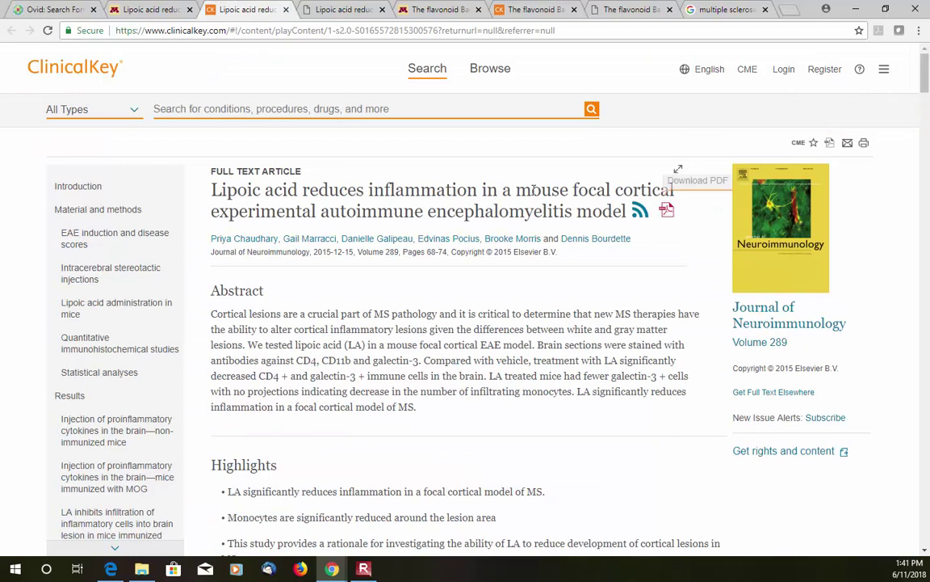
click(307, 8)
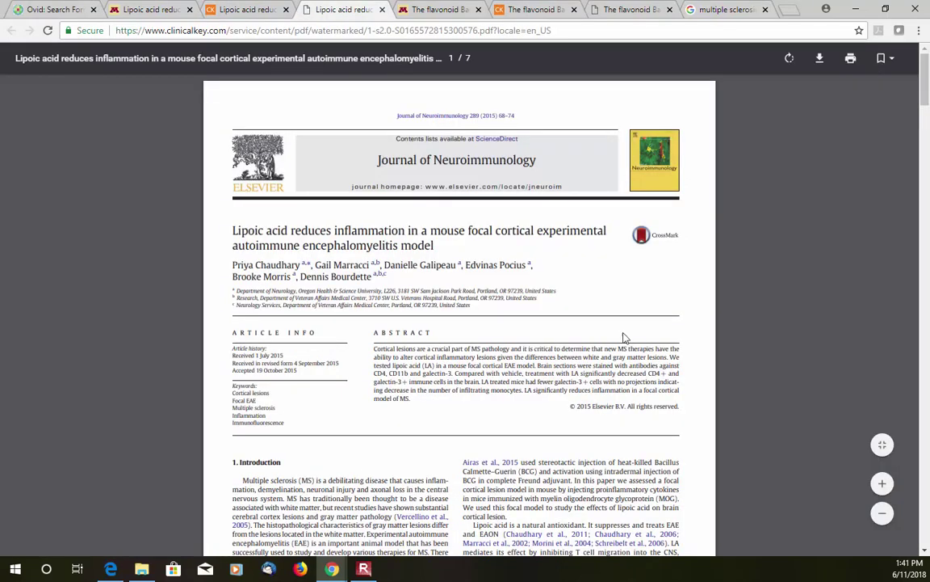